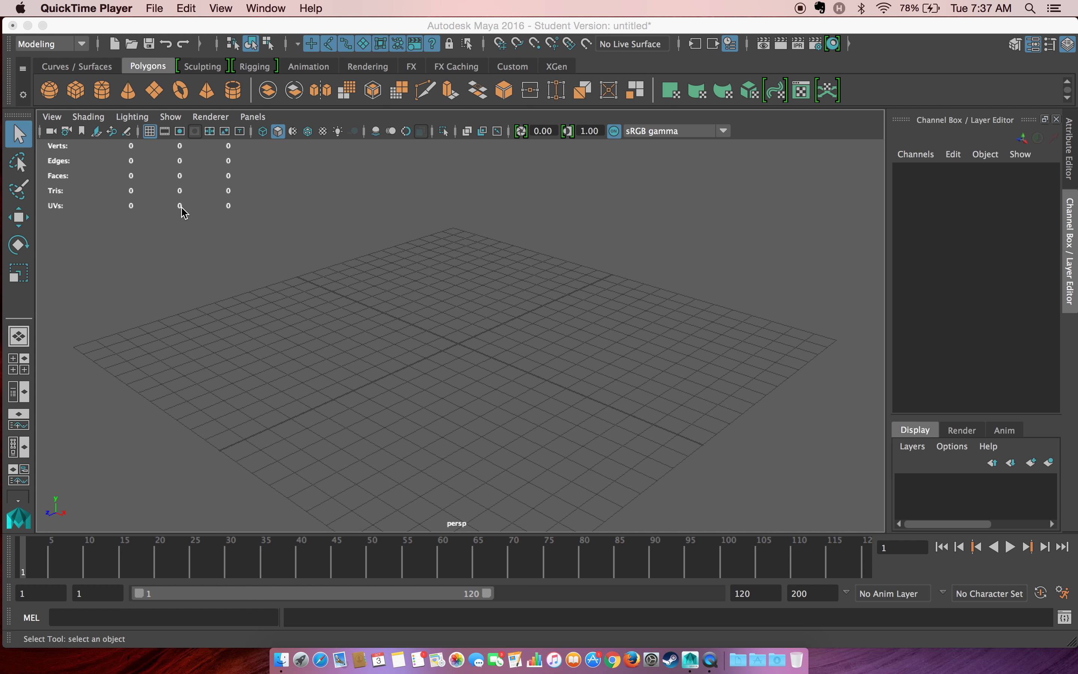
Create a polygon cube and scale it uniformly to 3.47 on all axes.
click(76, 91)
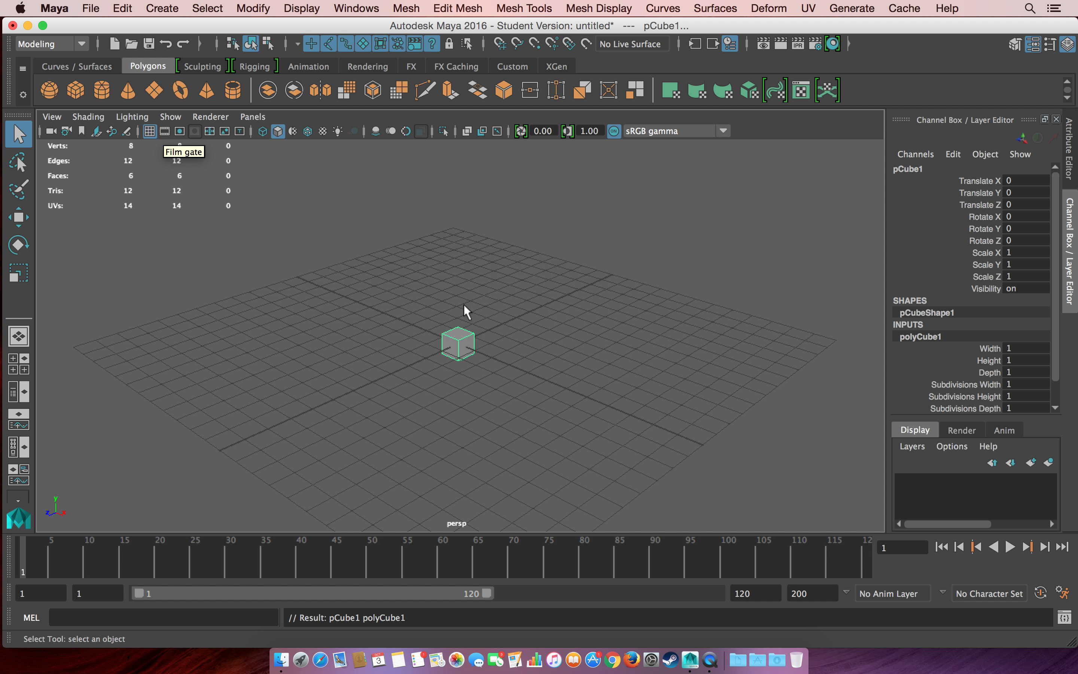
mouse_move(508, 308)
alt+mouse_down()
mouse_move(513, 284)
mouse_move(486, 265)
mouse_move(544, 306)
mouse_move(509, 278)
mouse_move(517, 296)
alt+mouse_up()
key(r)
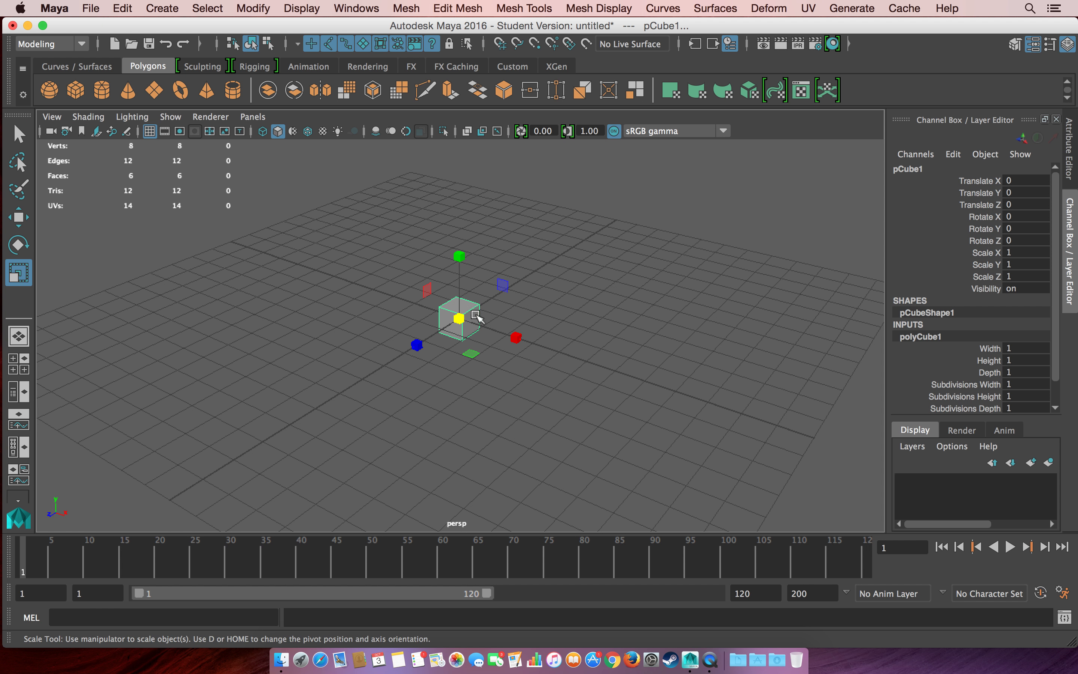
drag(460, 318, 505, 298)
click(575, 245)
click(501, 299)
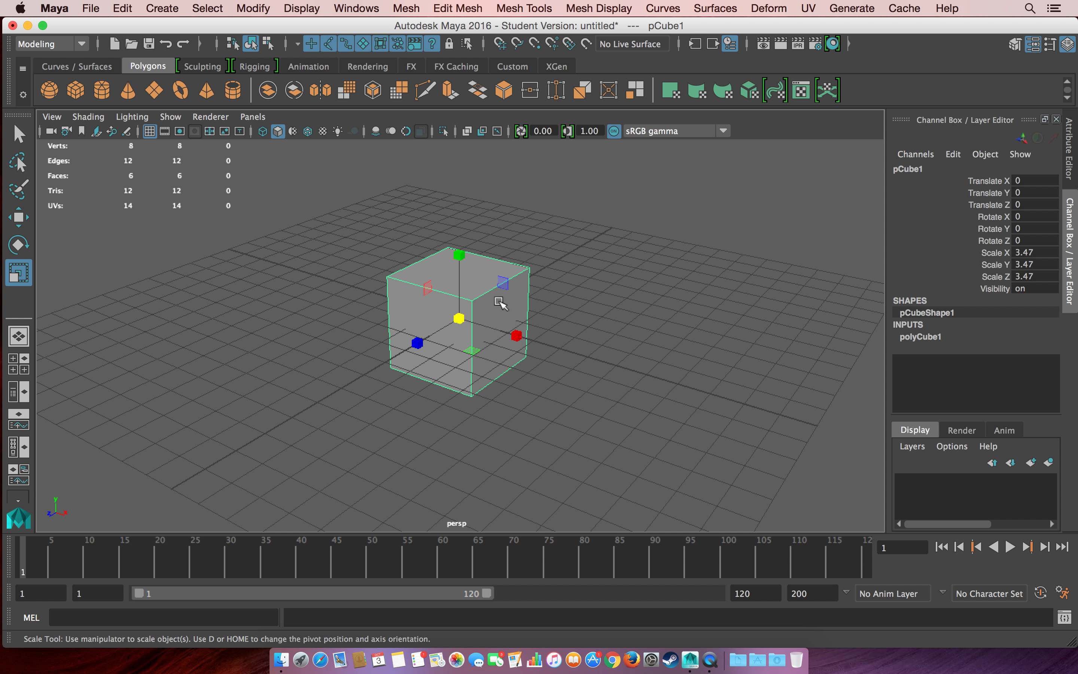
Reselect the cube and switch it to face selection mode.
mouse_move(523, 307)
alt+mouse_down()
mouse_move(518, 270)
mouse_move(501, 294)
mouse_move(494, 284)
mouse_move(504, 274)
mouse_move(519, 290)
mouse_move(511, 277)
mouse_move(517, 292)
mouse_move(528, 281)
mouse_move(516, 294)
alt+mouse_up()
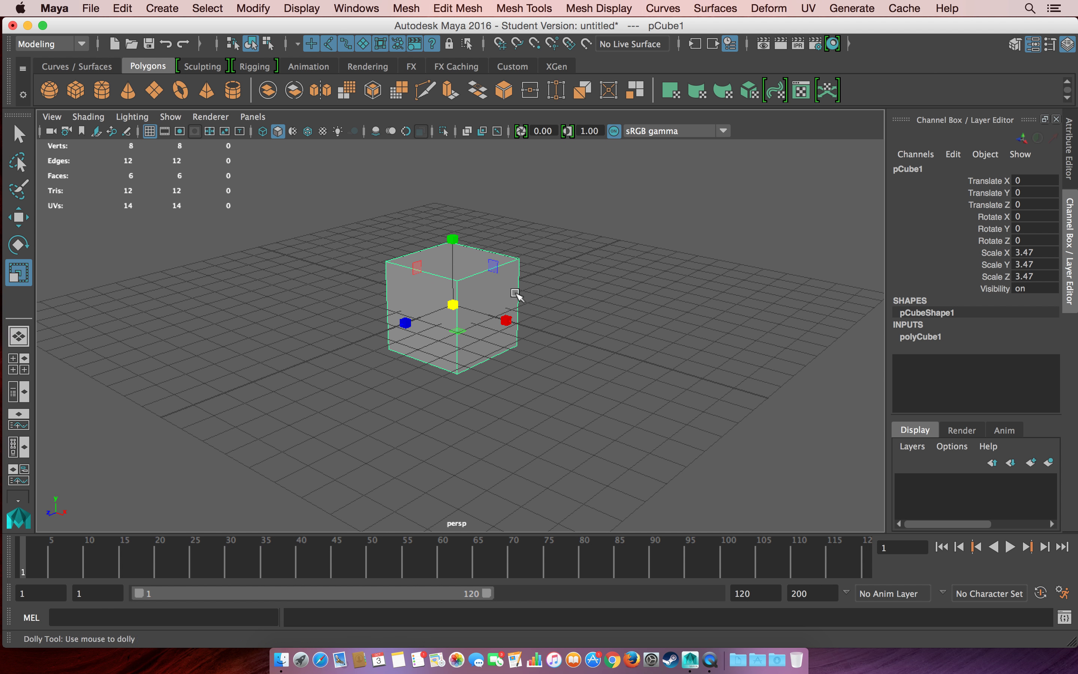
click(540, 281)
click(498, 300)
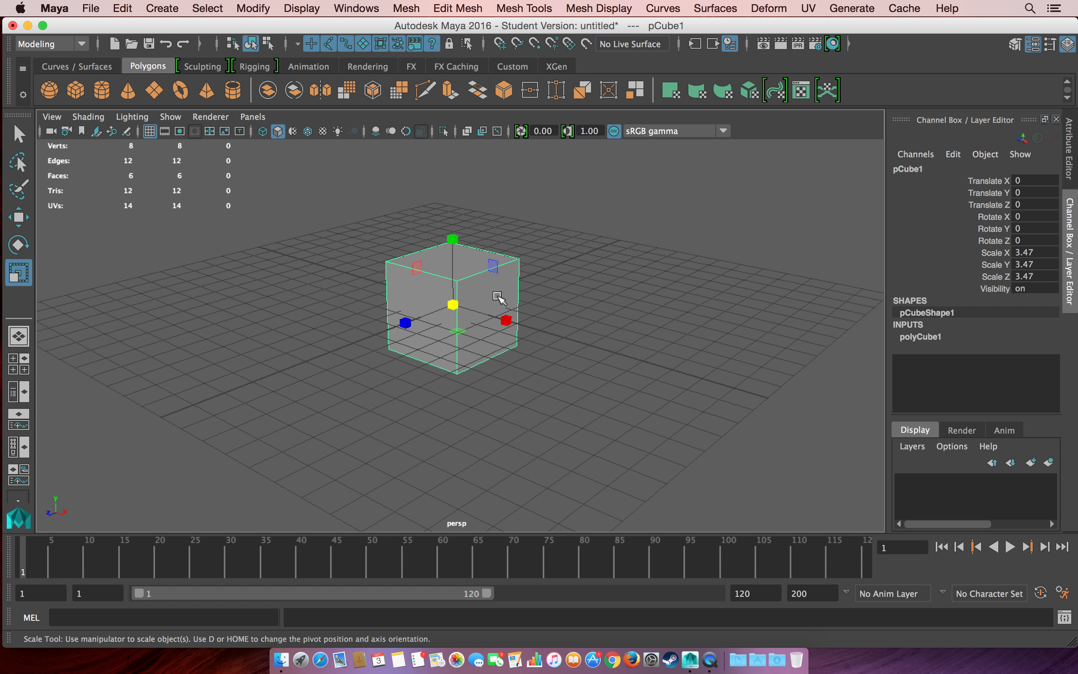
right_drag(499, 295, 494, 269)
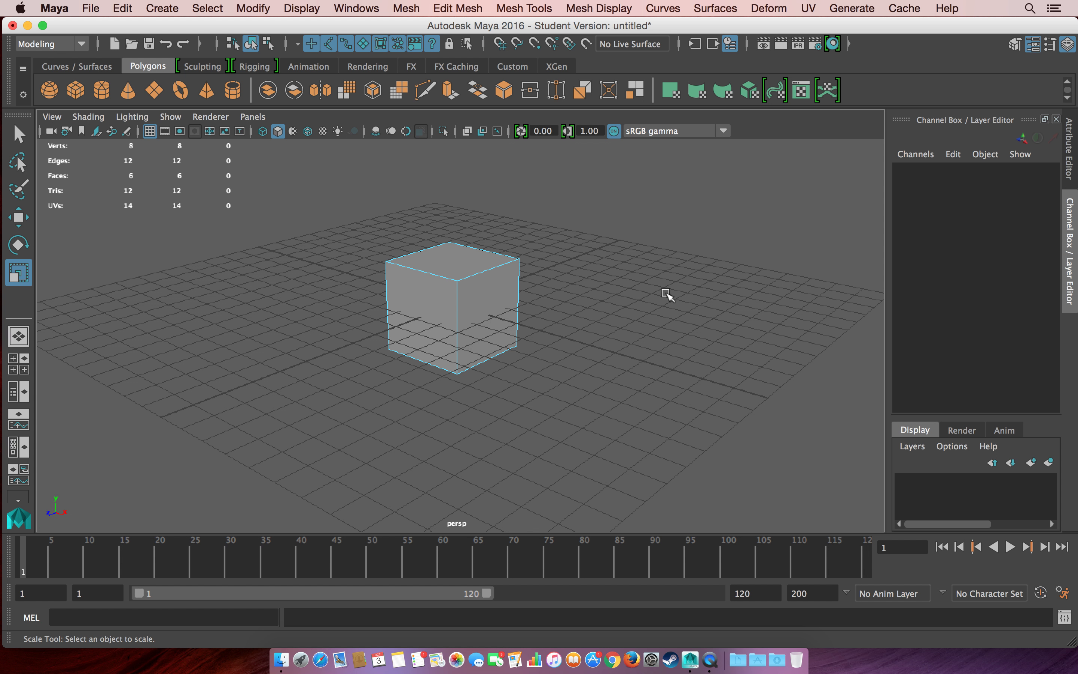
click(466, 293)
Pick one side face of pCube1 in face mode and open the Edit Mesh menu.
right_drag(467, 293, 468, 265)
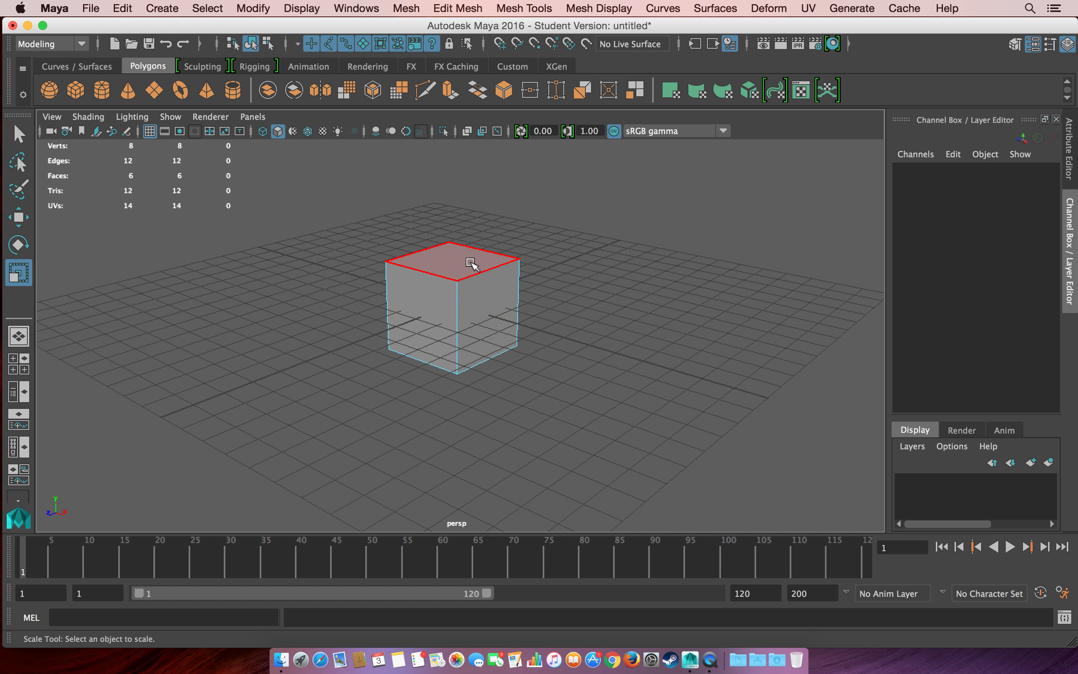
click(507, 294)
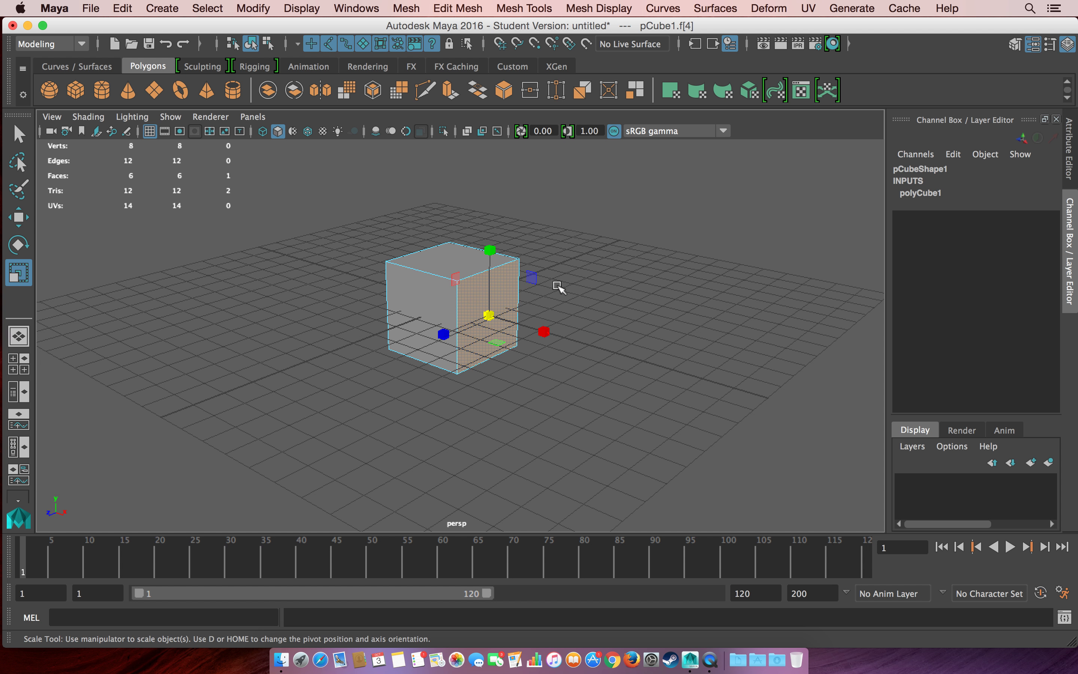
alt+drag(560, 295, 590, 299)
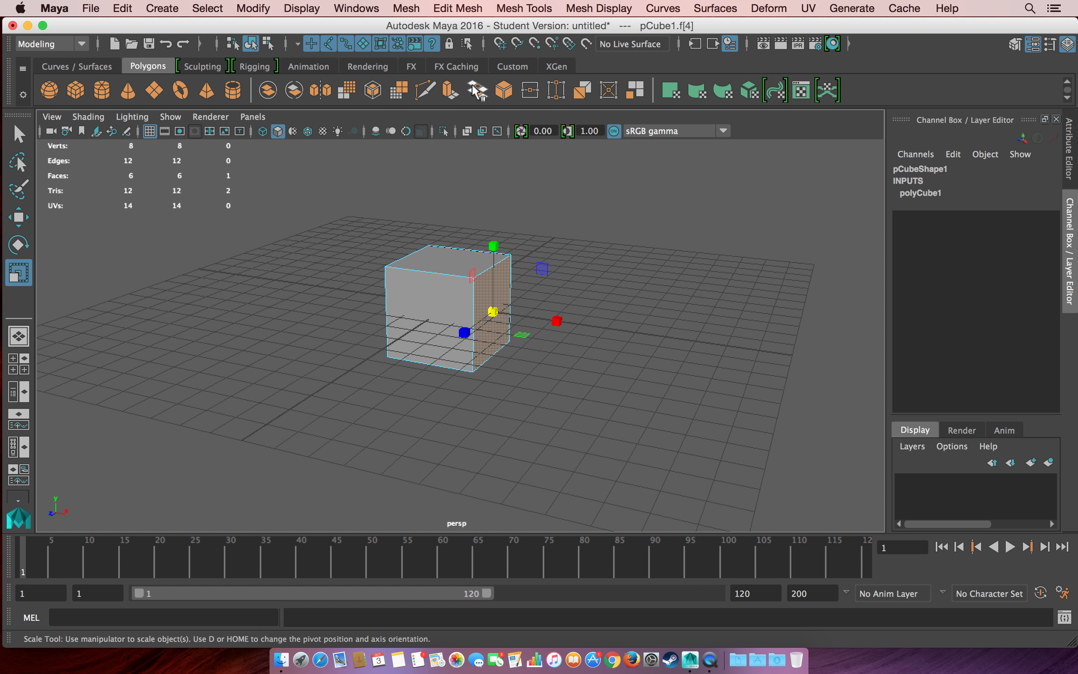
click(474, 9)
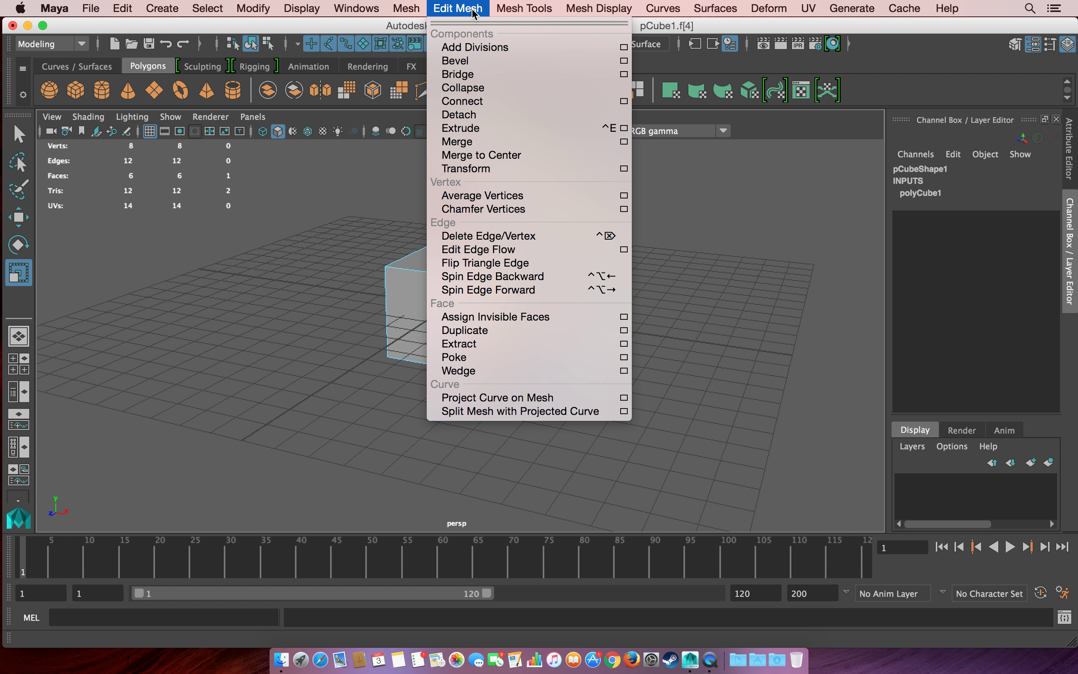
Extrude the side face about 2 units outward along Z, then deselect it.
click(511, 128)
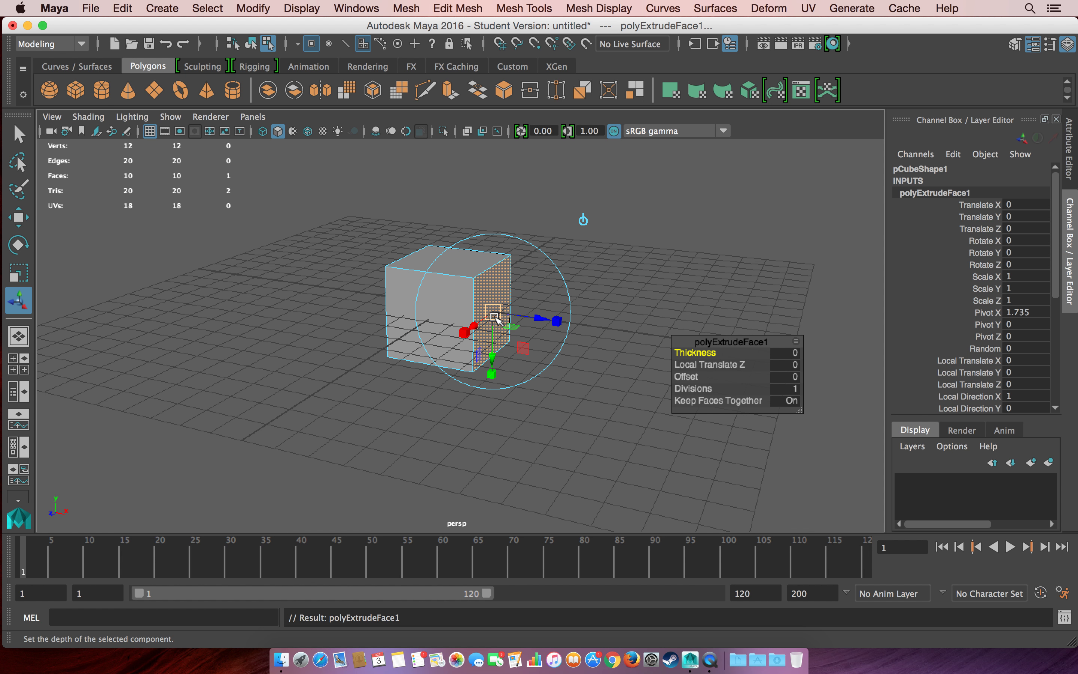
alt+drag(493, 313, 482, 318)
alt+middle_drag(488, 277, 465, 249)
alt+drag(465, 249, 501, 268)
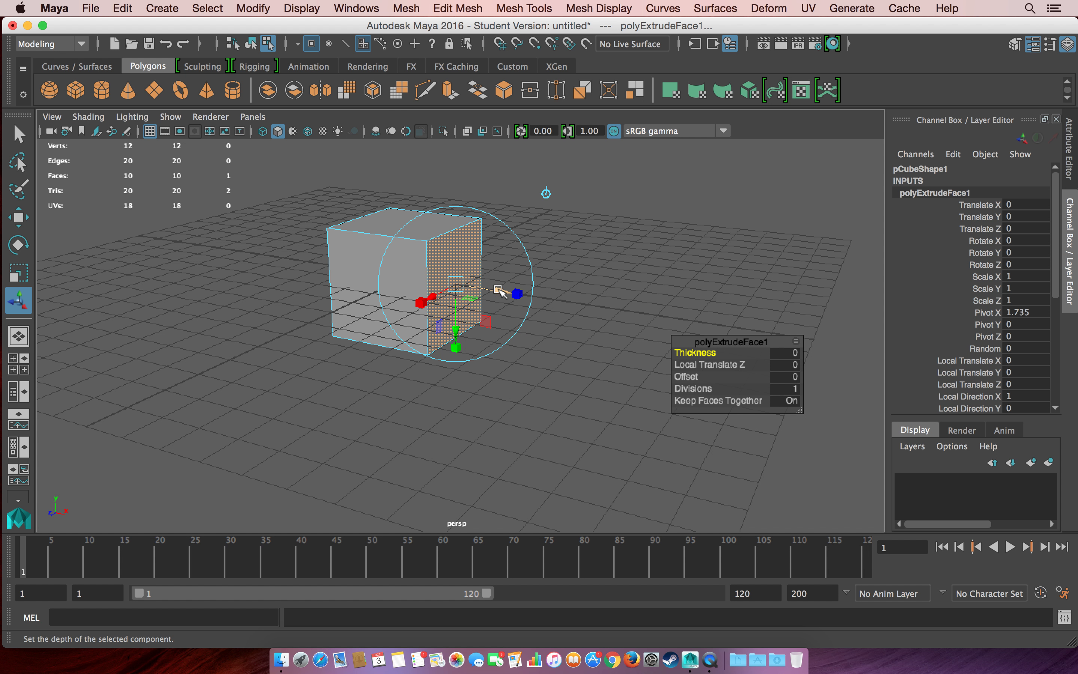
mouse_move(499, 292)
mouse_down()
mouse_move(562, 309)
mouse_move(537, 299)
mouse_move(559, 292)
mouse_move(520, 279)
mouse_move(541, 275)
mouse_move(500, 272)
mouse_up()
click(617, 252)
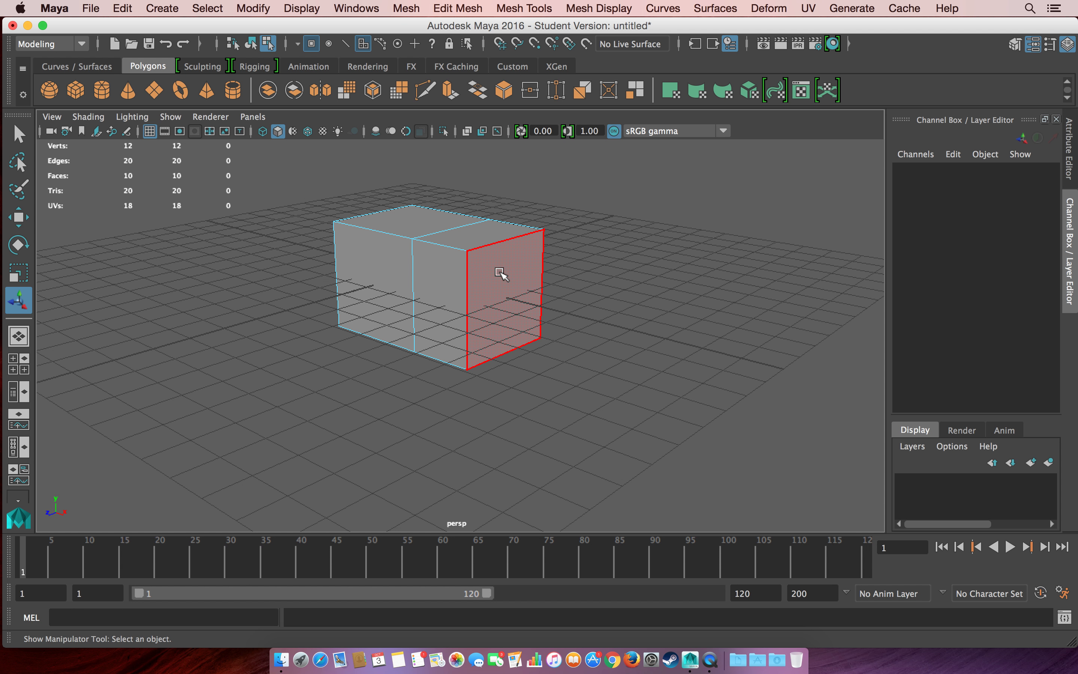
Scale the box's end face up evenly, trying and undoing a rotation, then deselect.
click(500, 272)
key(r)
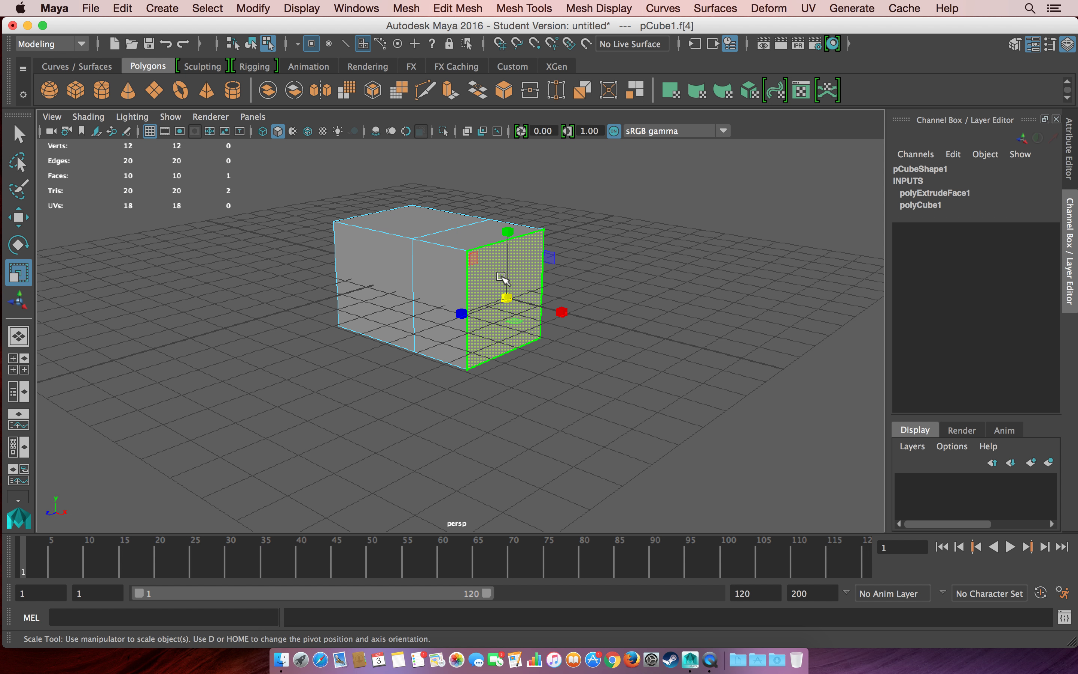
drag(507, 298, 534, 315)
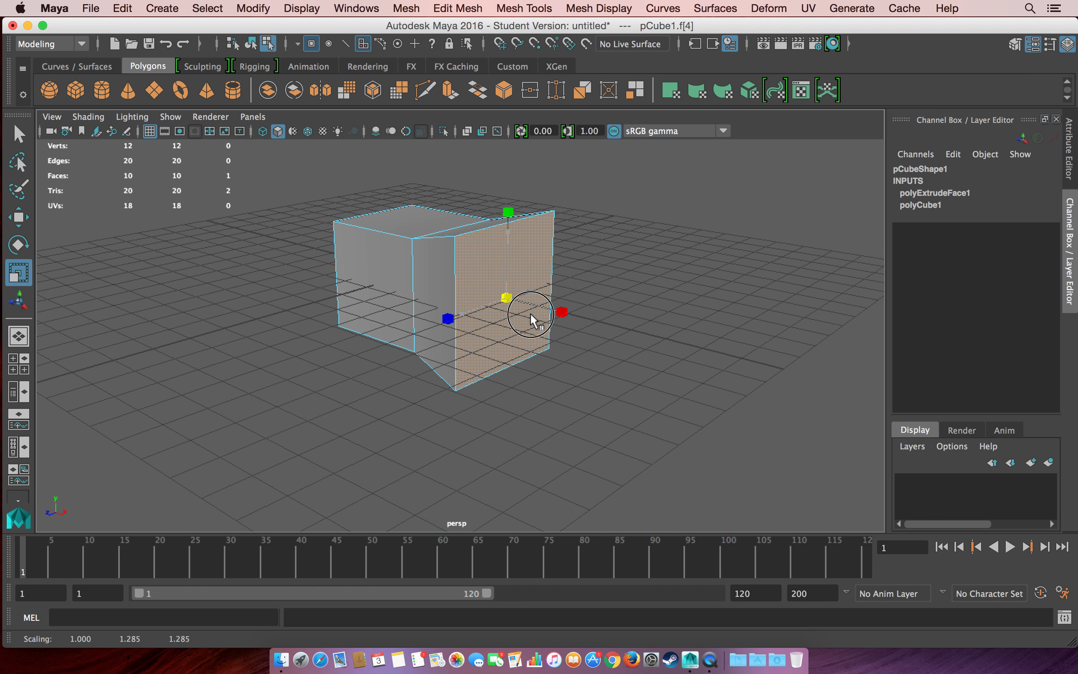
key(e)
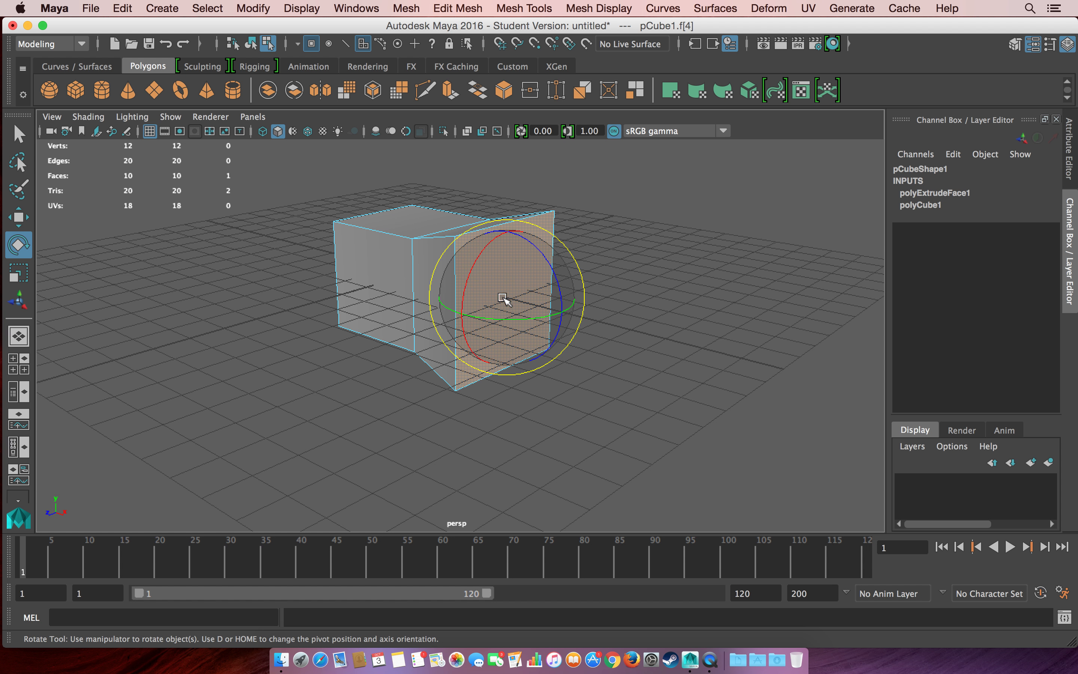
drag(473, 264, 471, 290)
key(z)
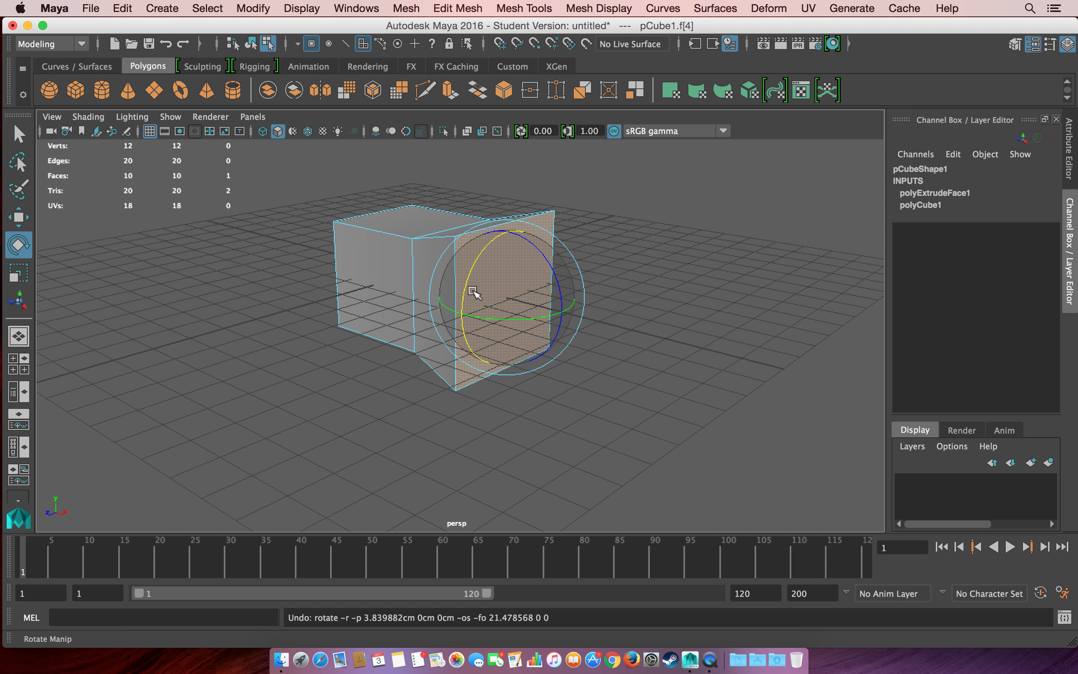
click(598, 248)
Reselect the box's end face and open the Edit Mesh menu.
alt+drag(557, 303, 513, 260)
alt+right_drag(513, 260, 541, 300)
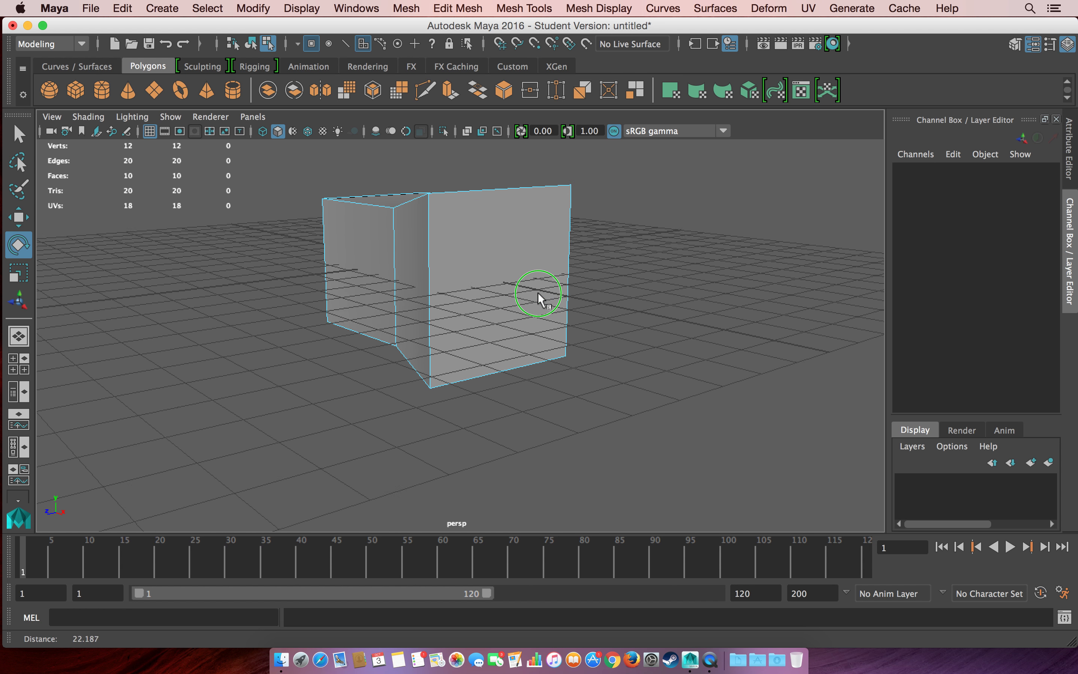
click(543, 241)
alt+drag(616, 229, 626, 235)
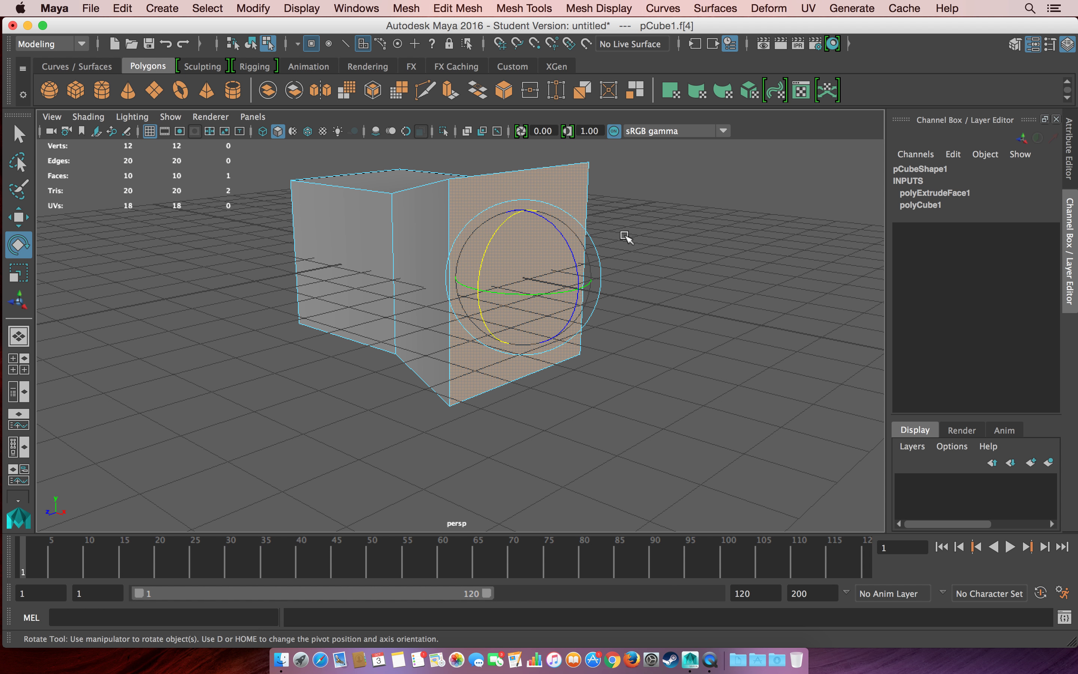
click(458, 9)
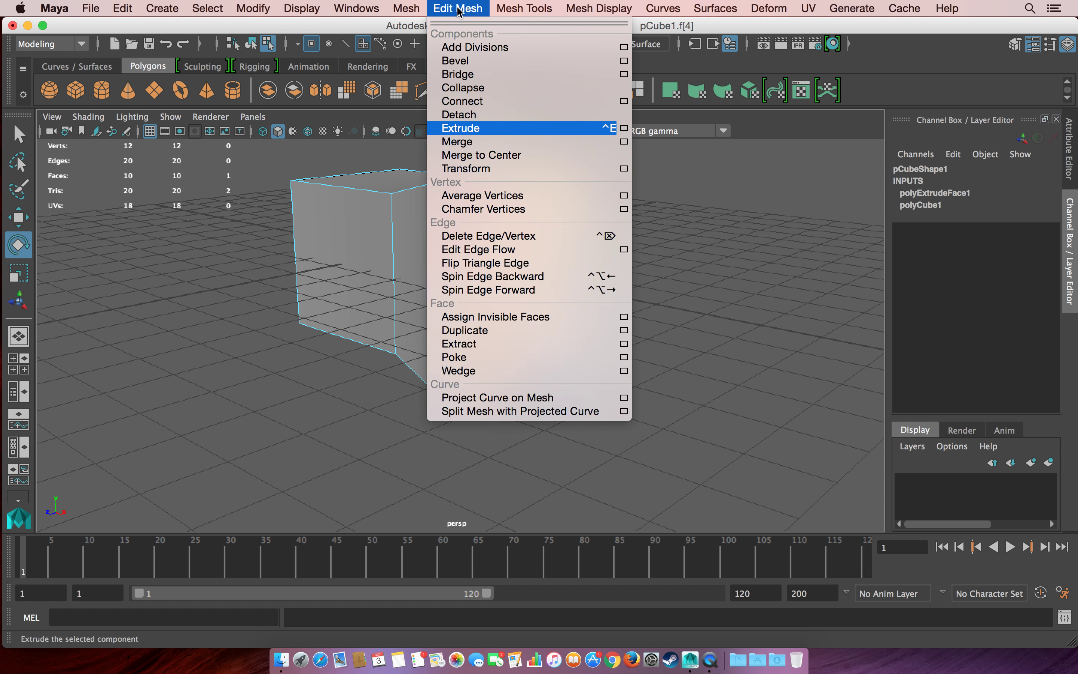
Extrude the end face, push it in to -0.256 and scale it down, leaving a rim.
click(518, 129)
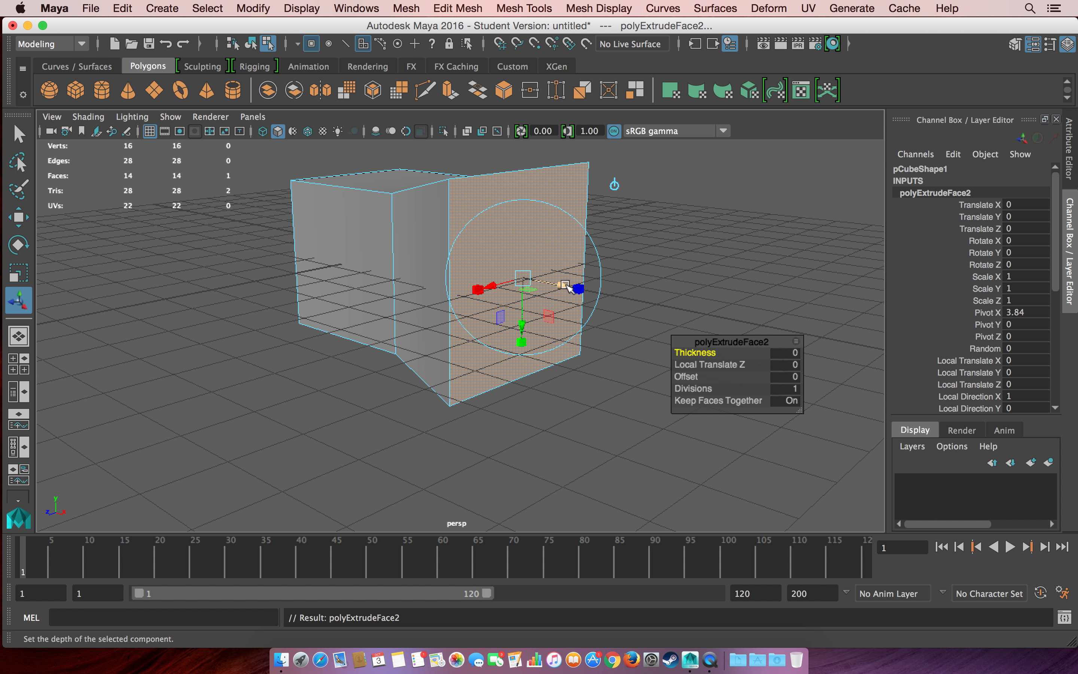
drag(571, 286, 553, 284)
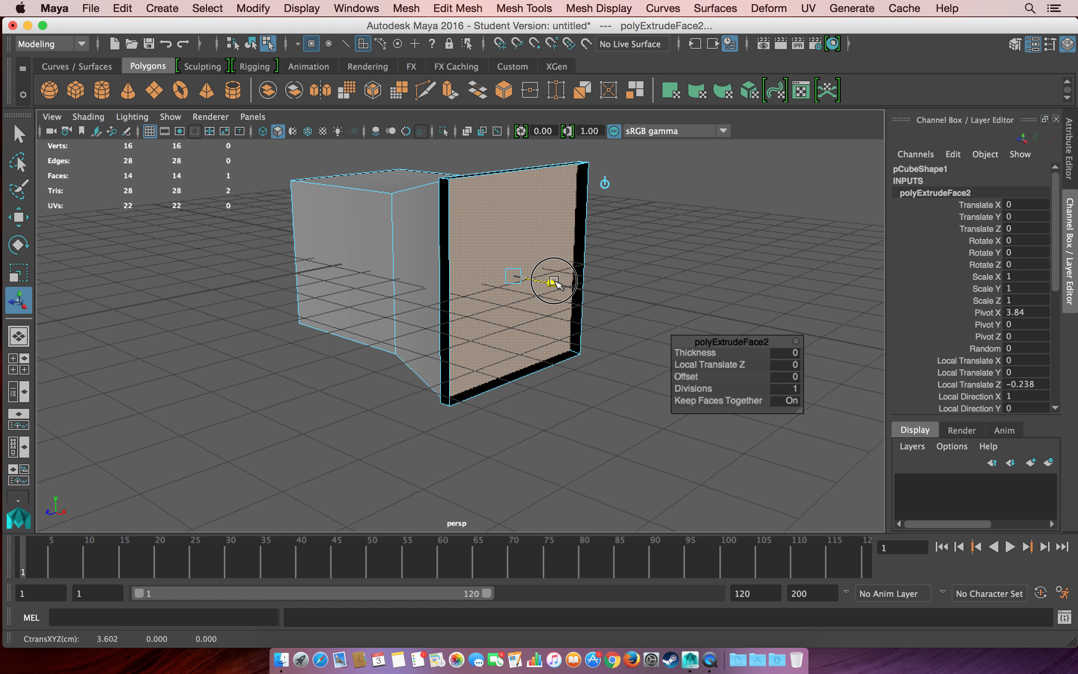
alt+drag(646, 222, 568, 222)
scroll(568, 222, up, 3)
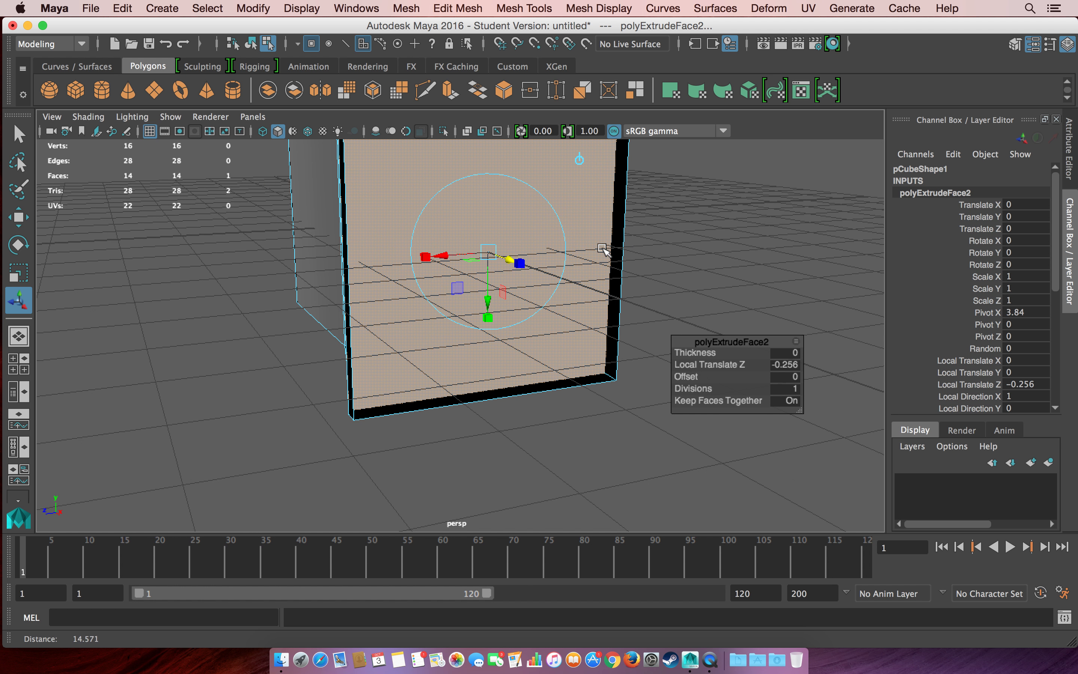
key(r)
drag(492, 250, 455, 238)
alt+drag(559, 257, 509, 262)
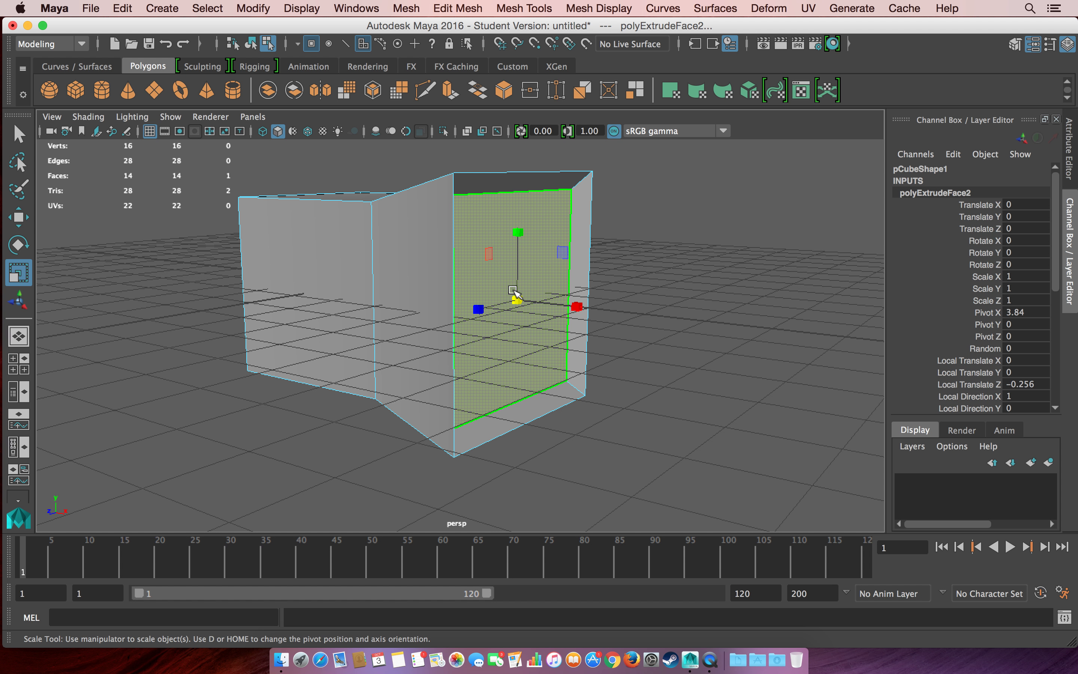
Extrude the end face once more slightly inward, then return to Object Mode with nothing selected.
key(ctrl+e)
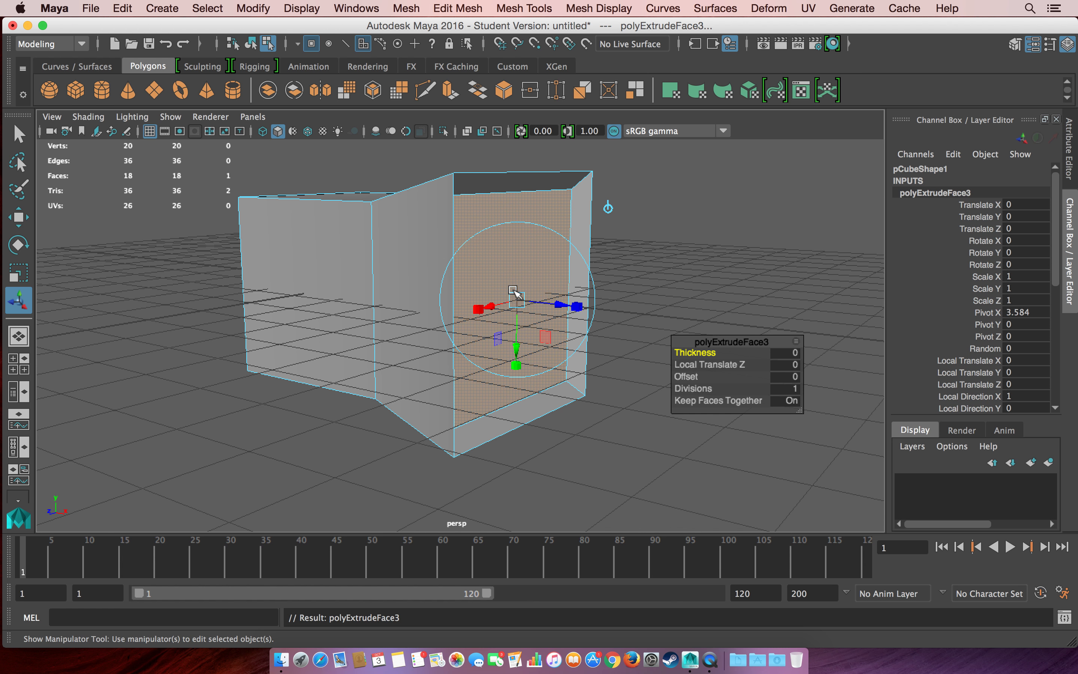
drag(559, 305, 522, 290)
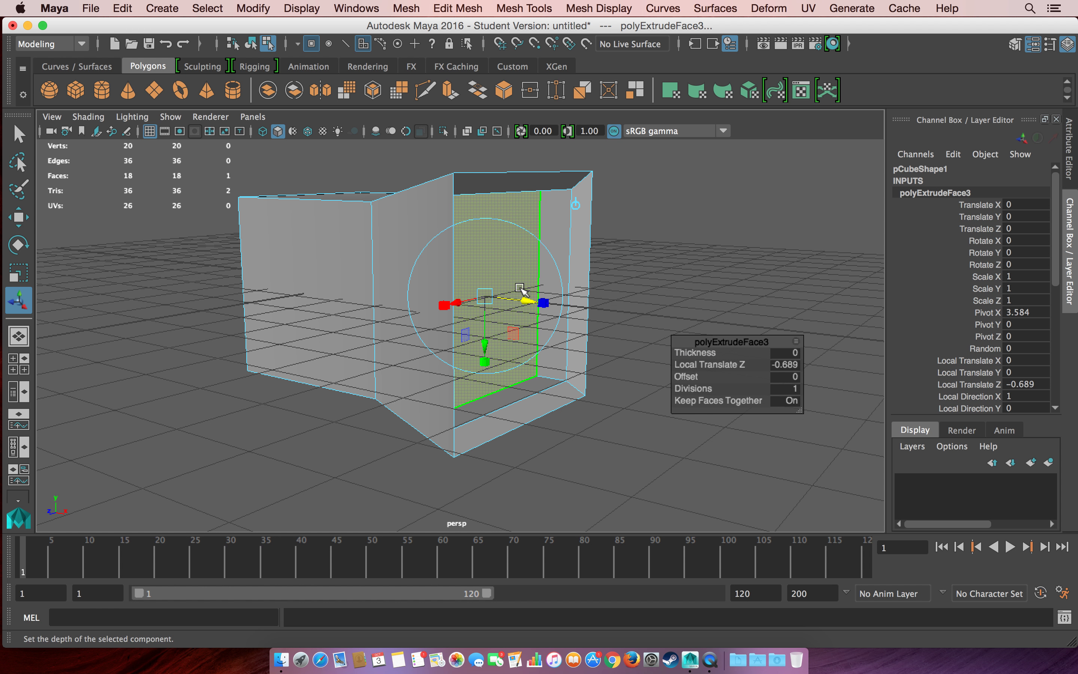
key(q)
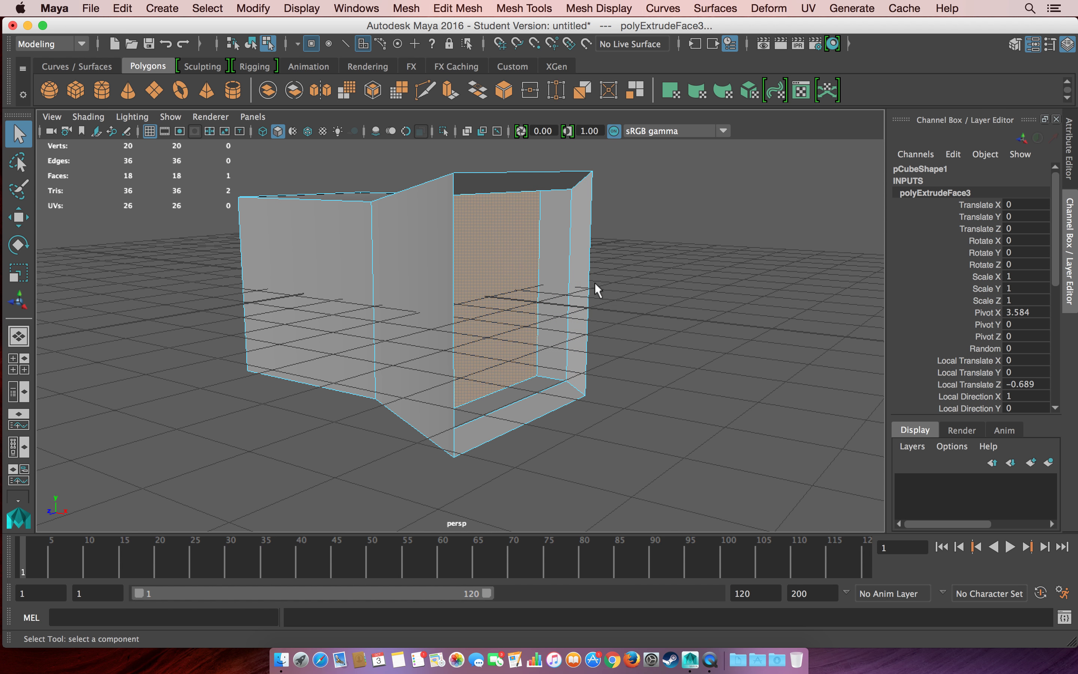
right_drag(574, 227, 621, 208)
click(659, 266)
alt+drag(666, 307, 577, 332)
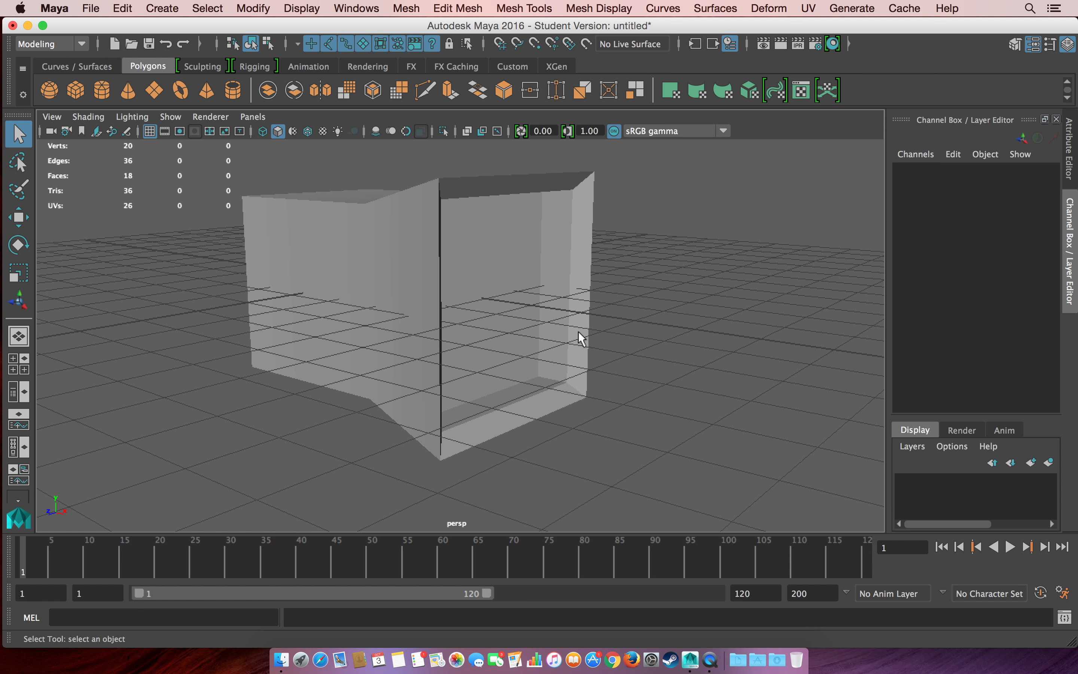
Select pCube1 and open the Edit Mesh menu.
click(408, 266)
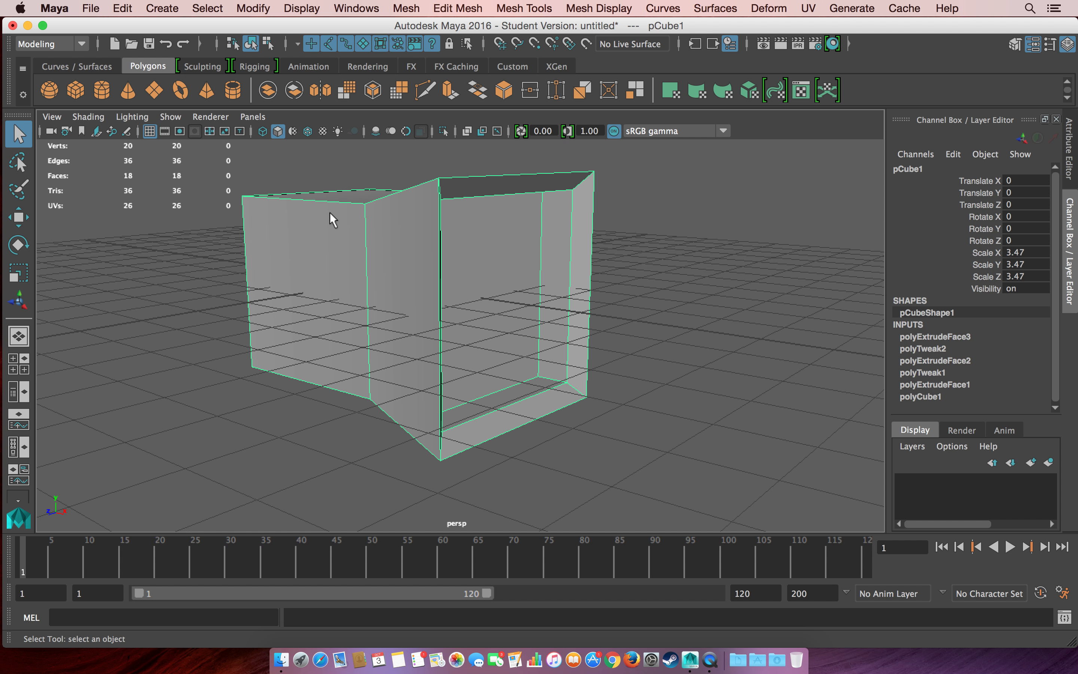
alt+drag(382, 248, 388, 295)
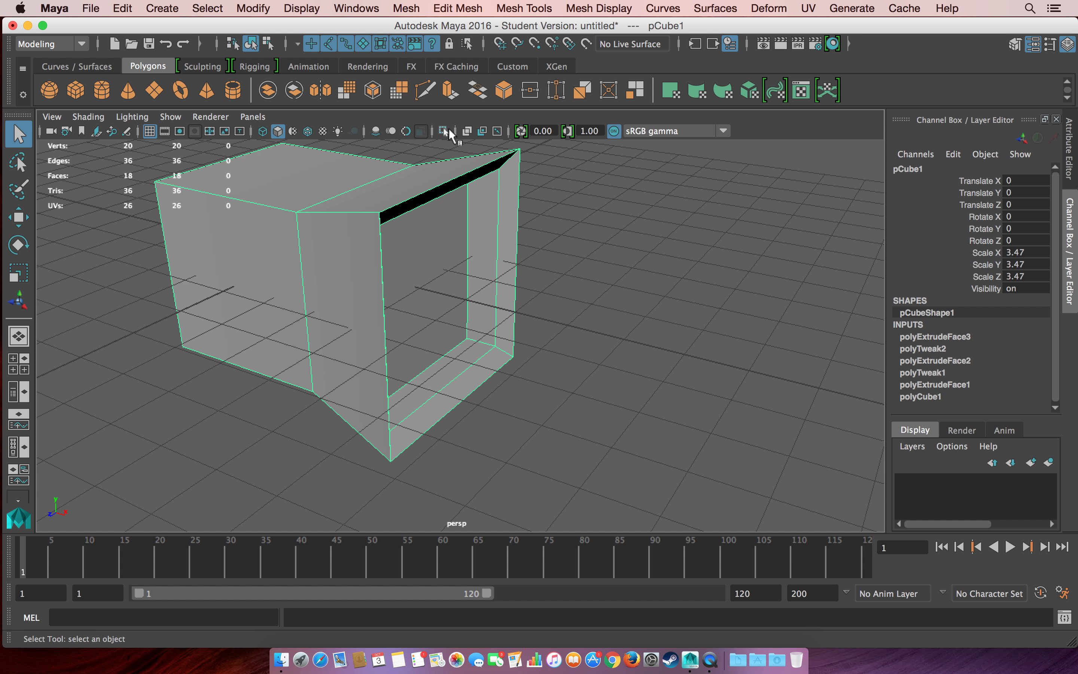
click(459, 8)
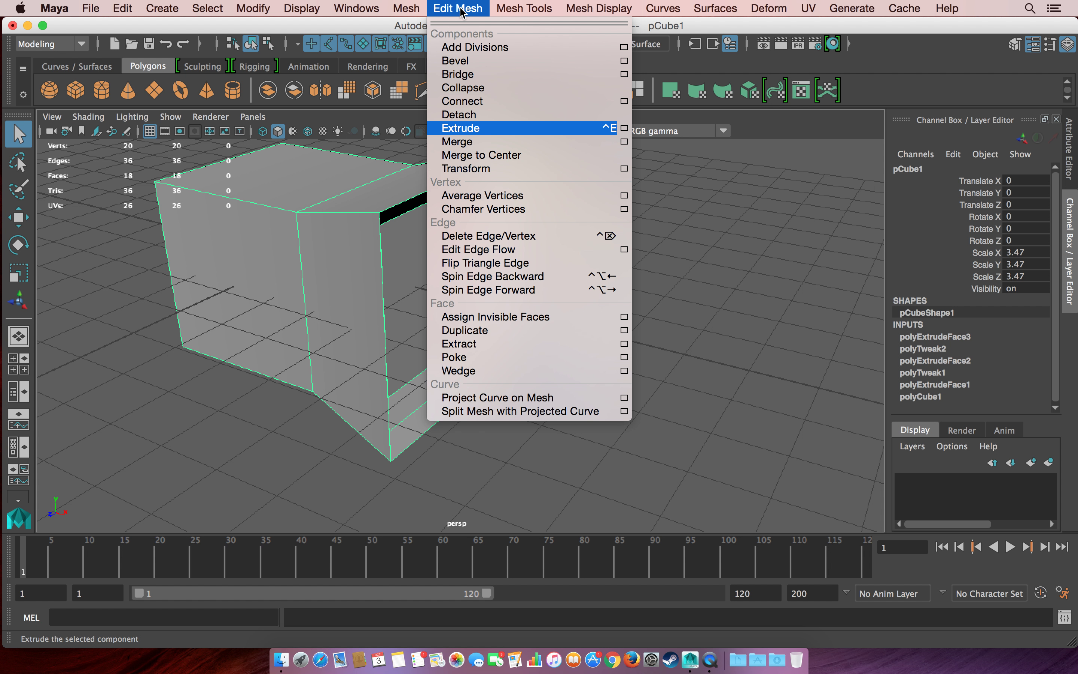
Activate Mesh Tools > Insert Edge Loop and begin a loop across the right wall.
mouse_move(419, 10)
mouse_move(519, 6)
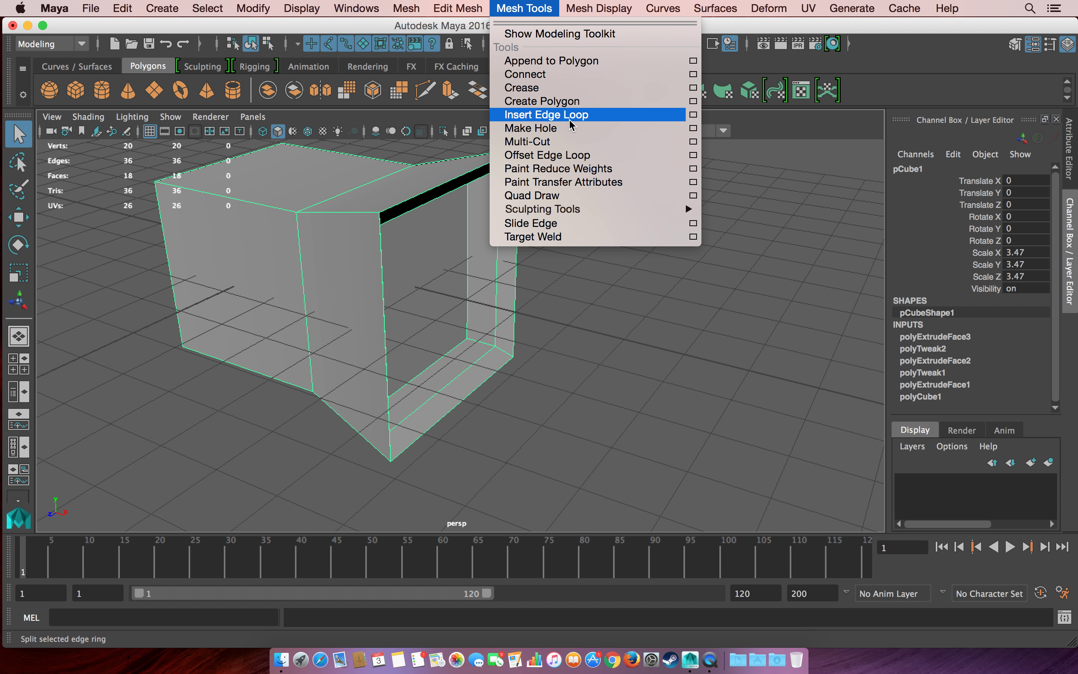
click(609, 115)
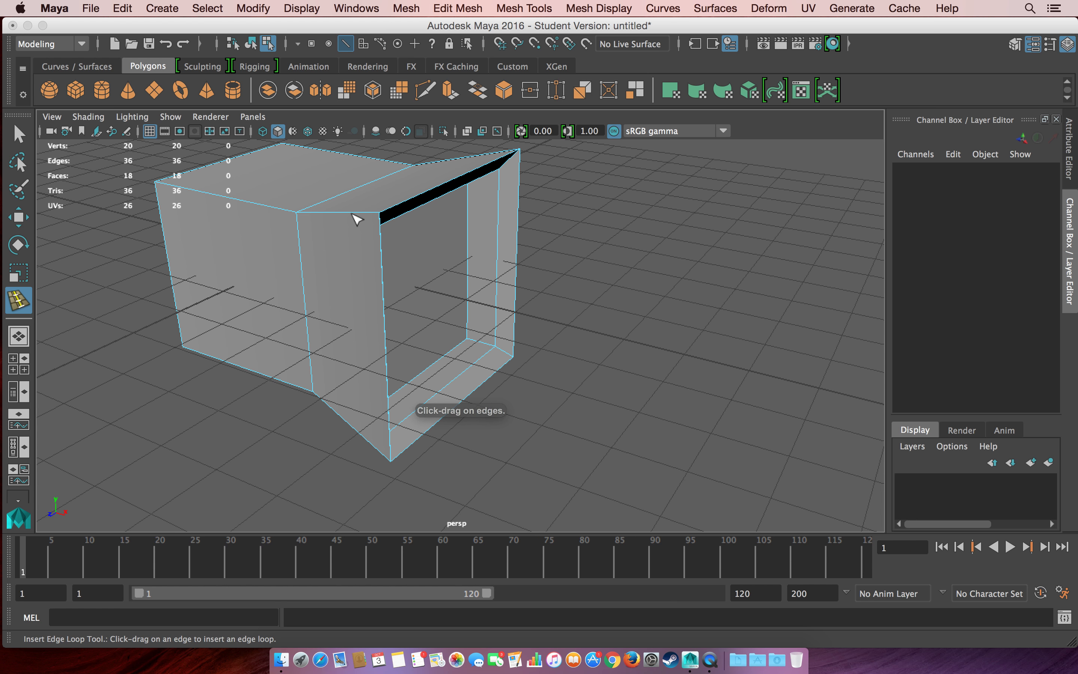
alt+drag(598, 248, 637, 246)
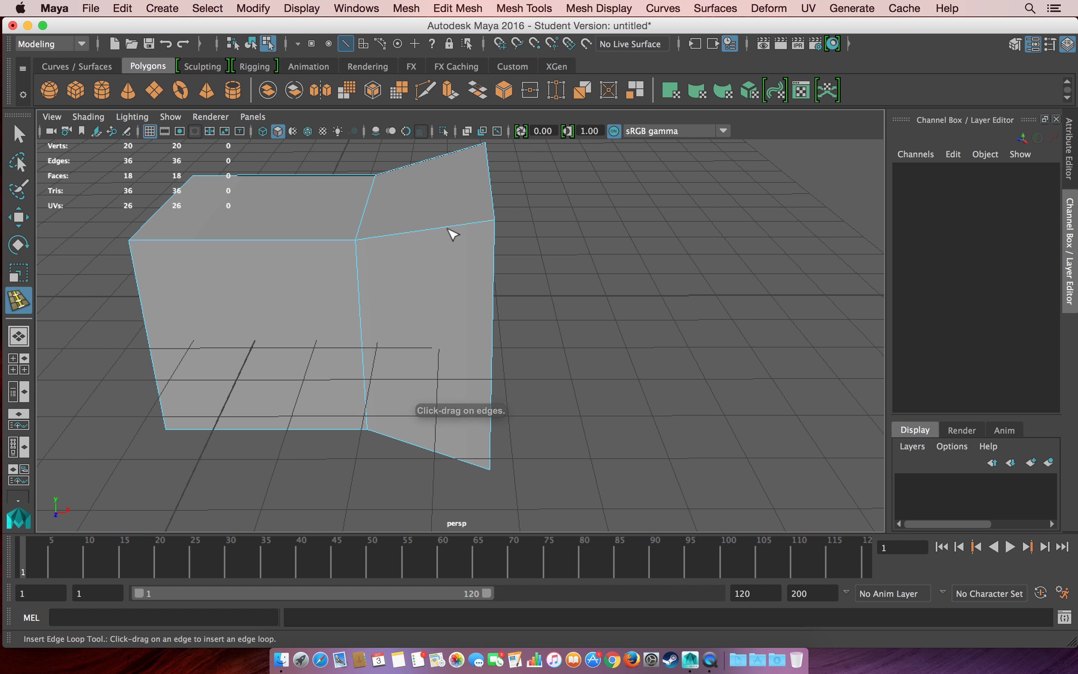
drag(449, 228, 422, 241)
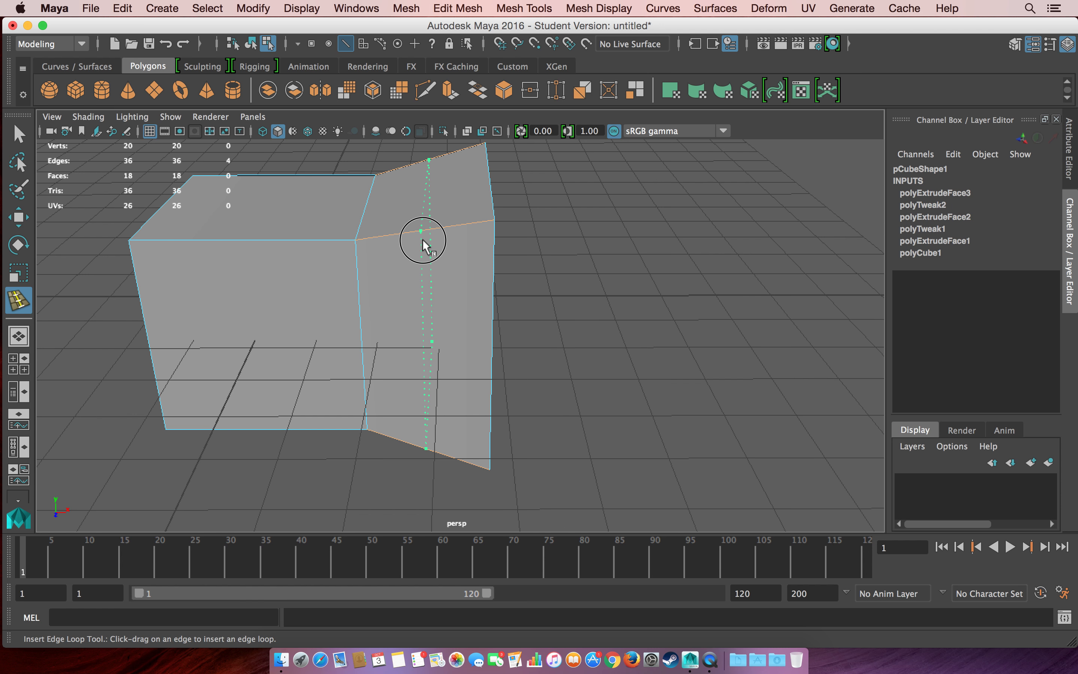
Place a vertical edge loop on the right wall and another across the front wall.
drag(423, 241, 426, 241)
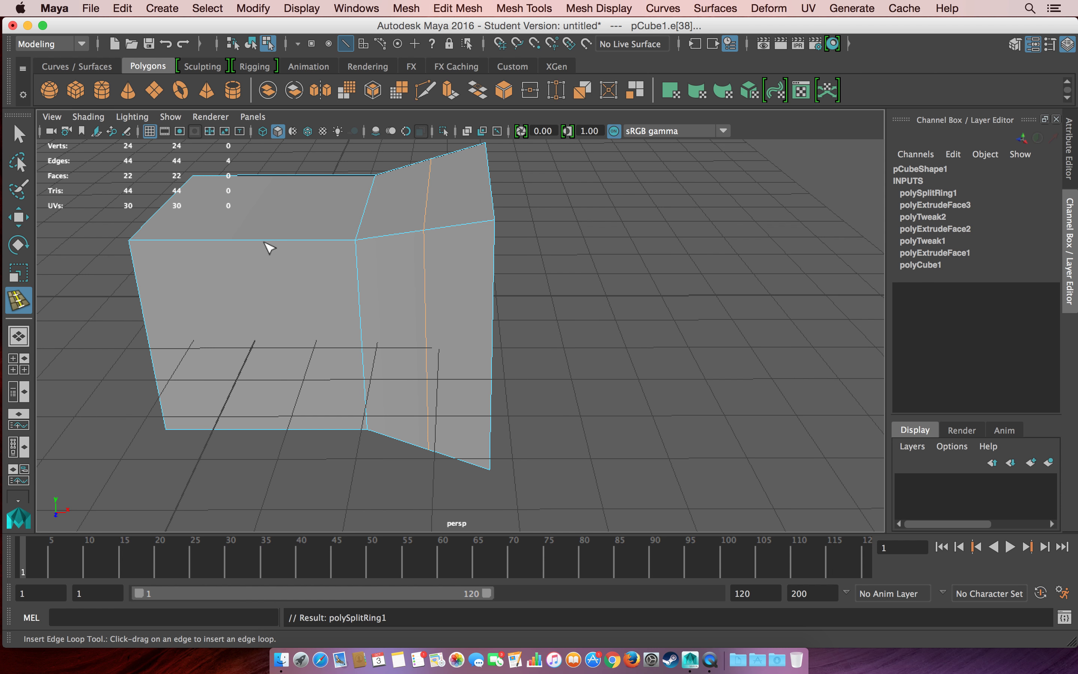
mouse_move(264, 240)
mouse_down()
mouse_move(236, 241)
mouse_move(256, 251)
mouse_up()
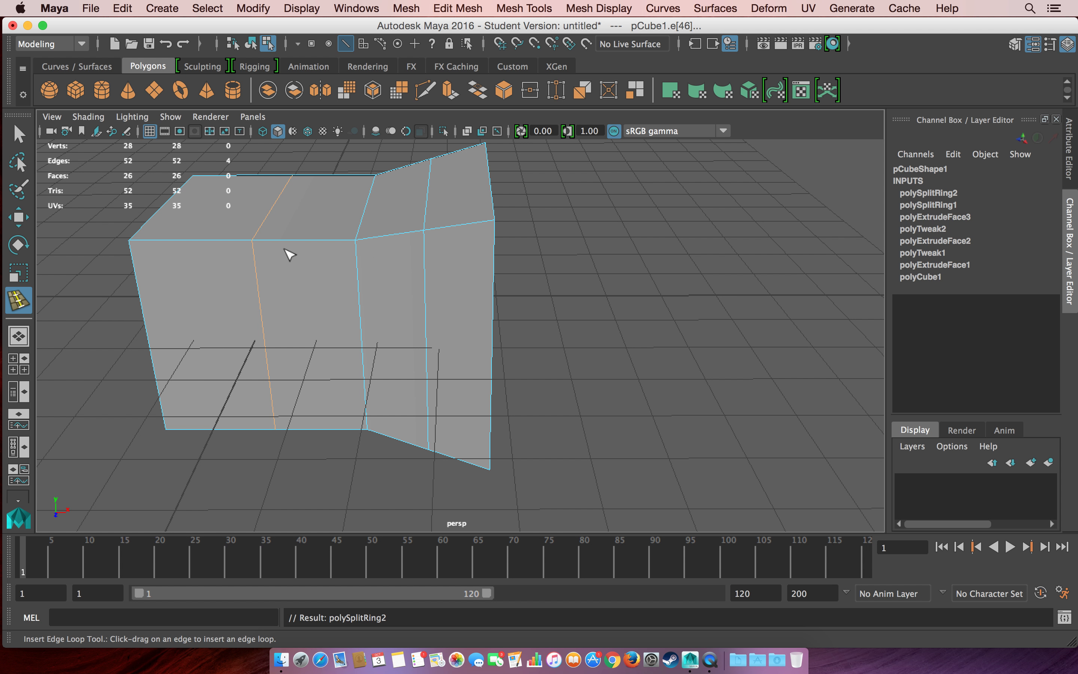
Leave the loop tool, switch to Edge mode and double-click to select the right-wall loop for scaling.
key(q)
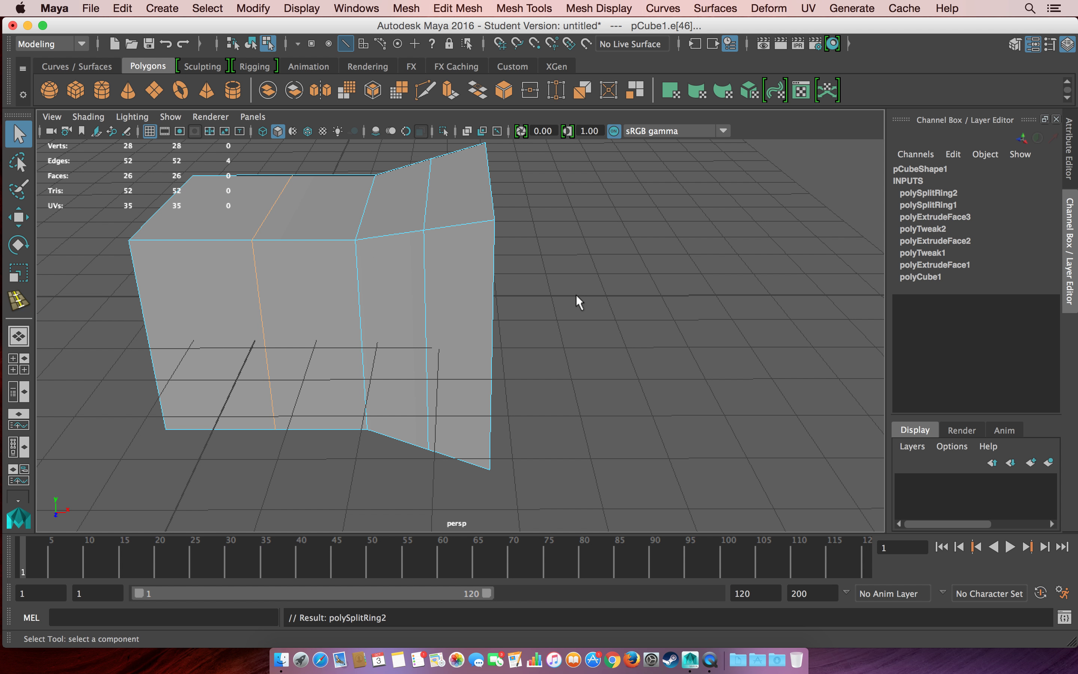
click(352, 239)
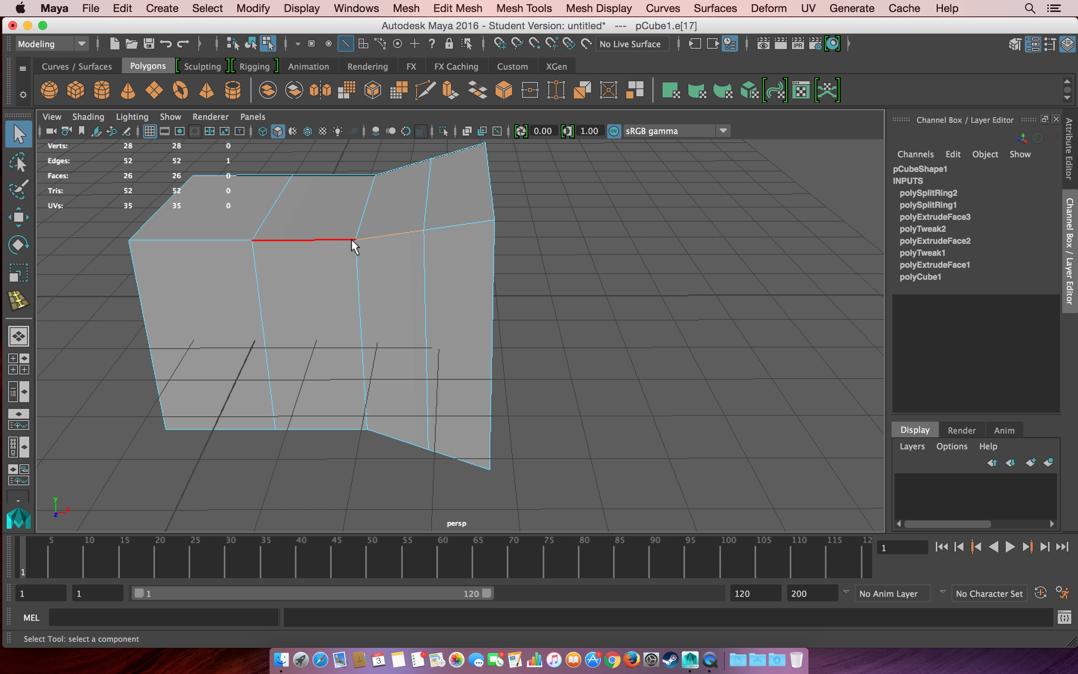
click(219, 242)
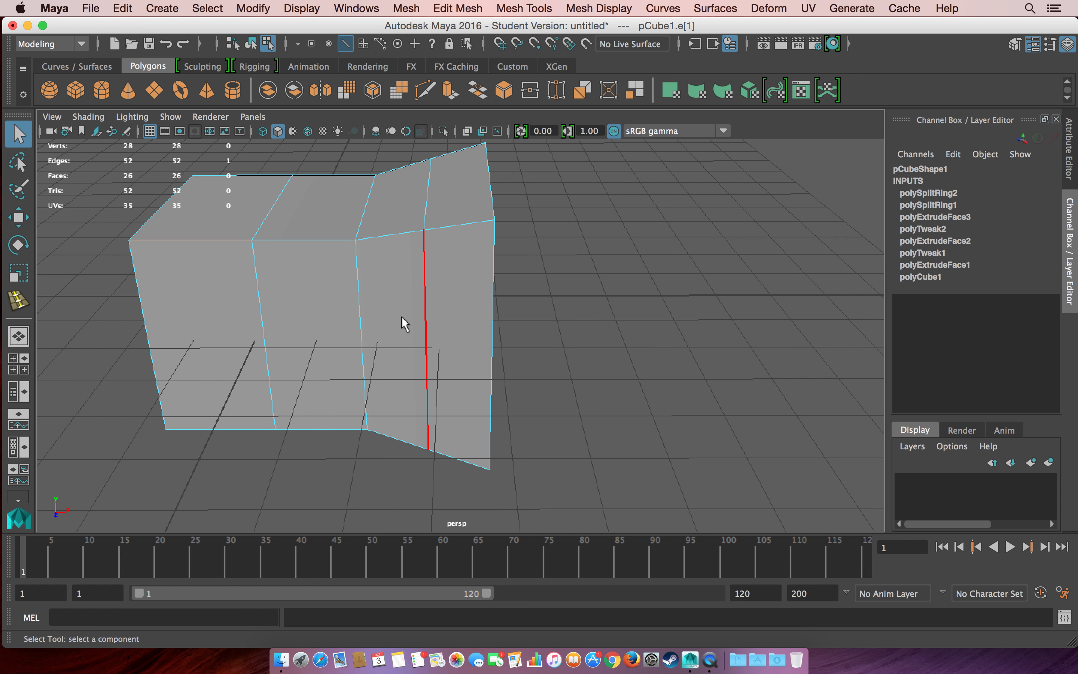
right_click(467, 230)
right_drag(467, 230, 513, 212)
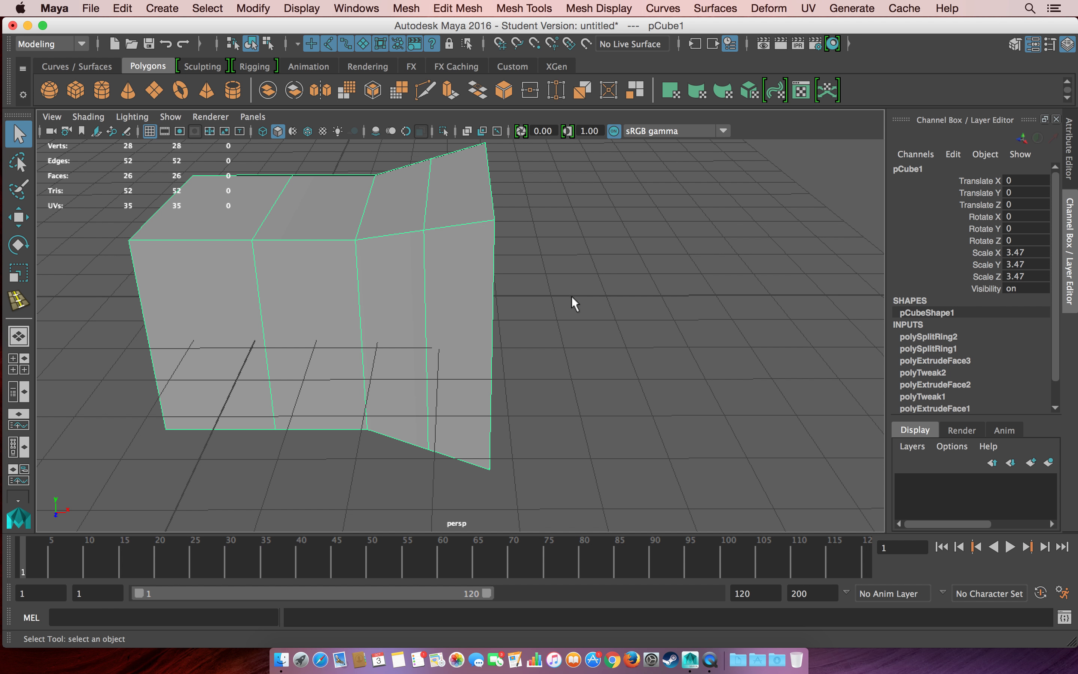
right_drag(428, 211, 435, 175)
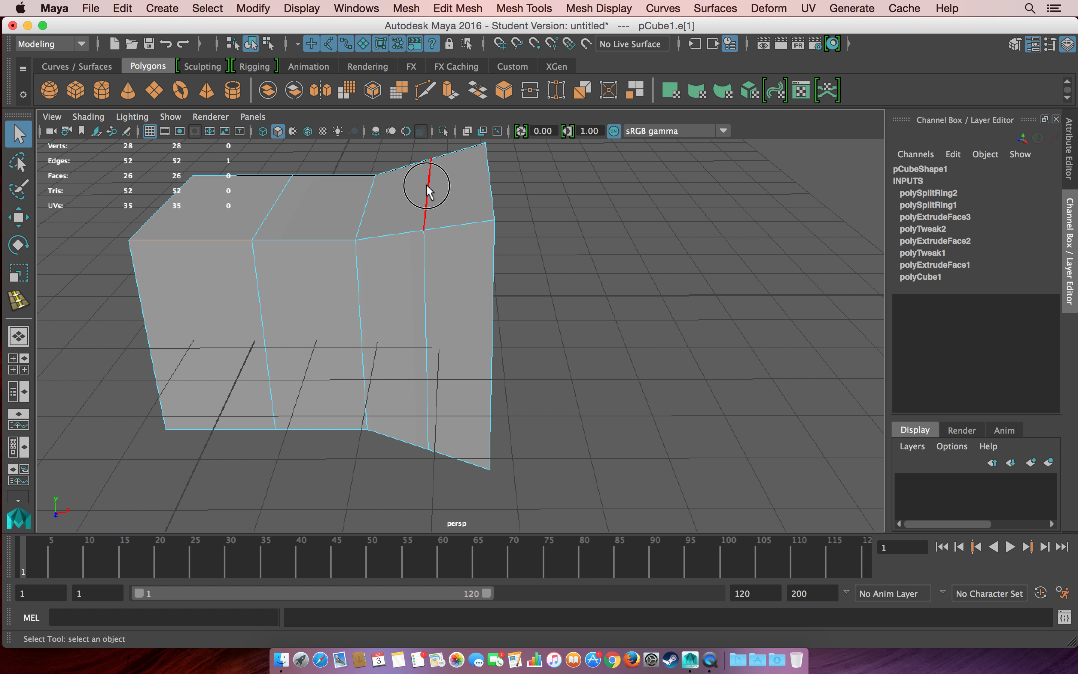
double_click(429, 191)
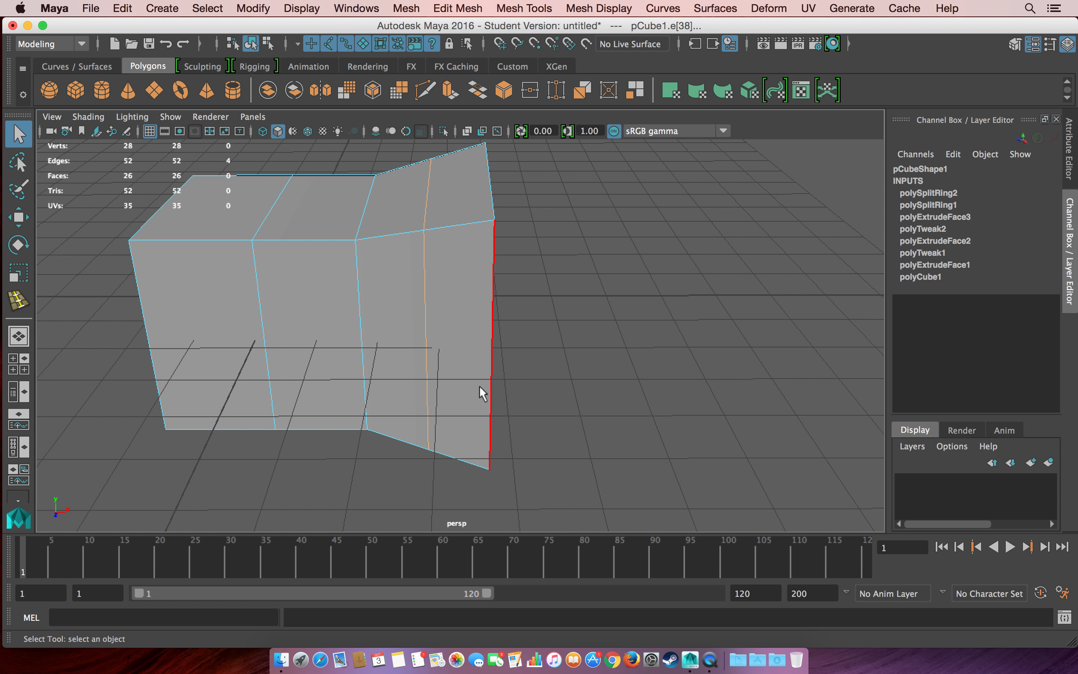
key(r)
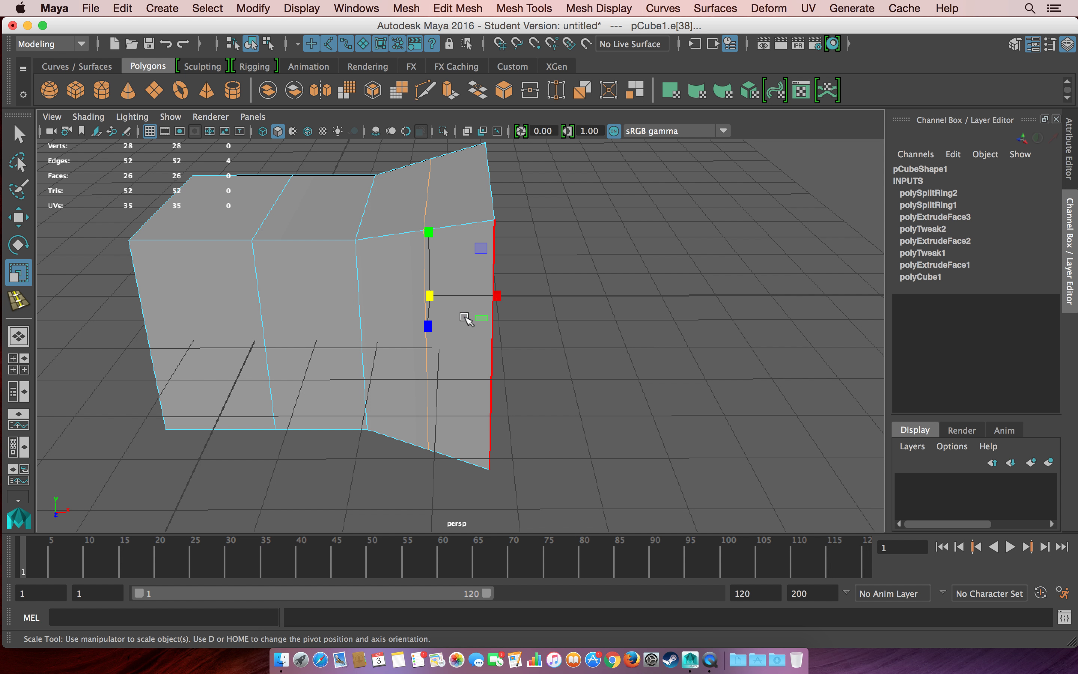
Scale the right-wall edge loop down to about 0.91 and shift it along X.
click(430, 296)
drag(429, 295, 420, 277)
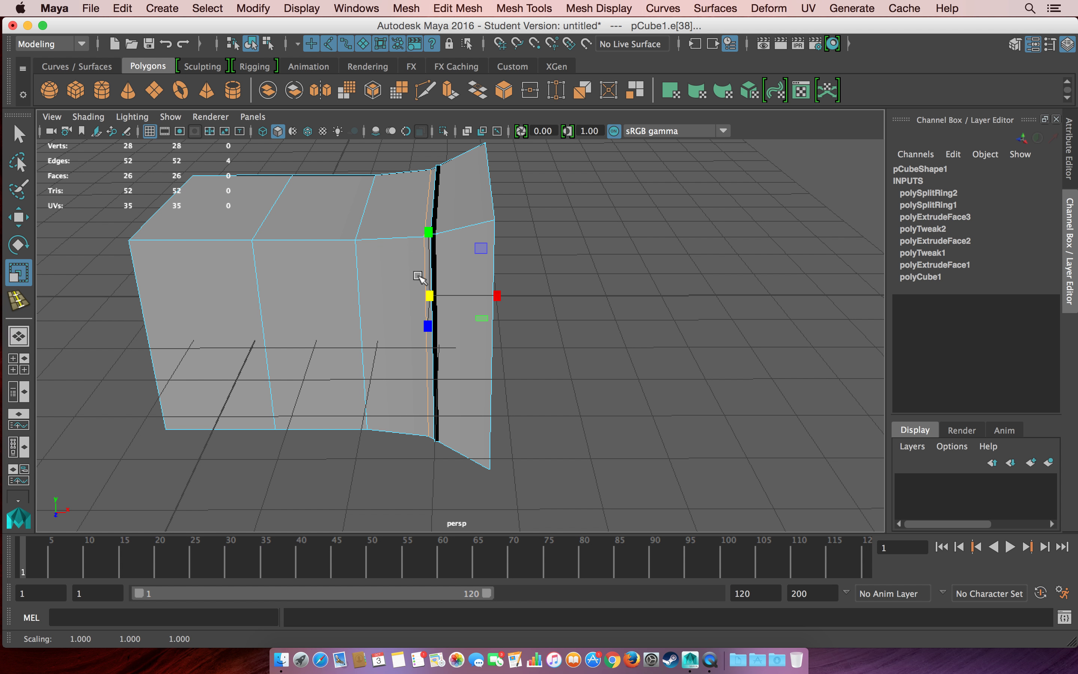
key(w)
drag(500, 295, 481, 294)
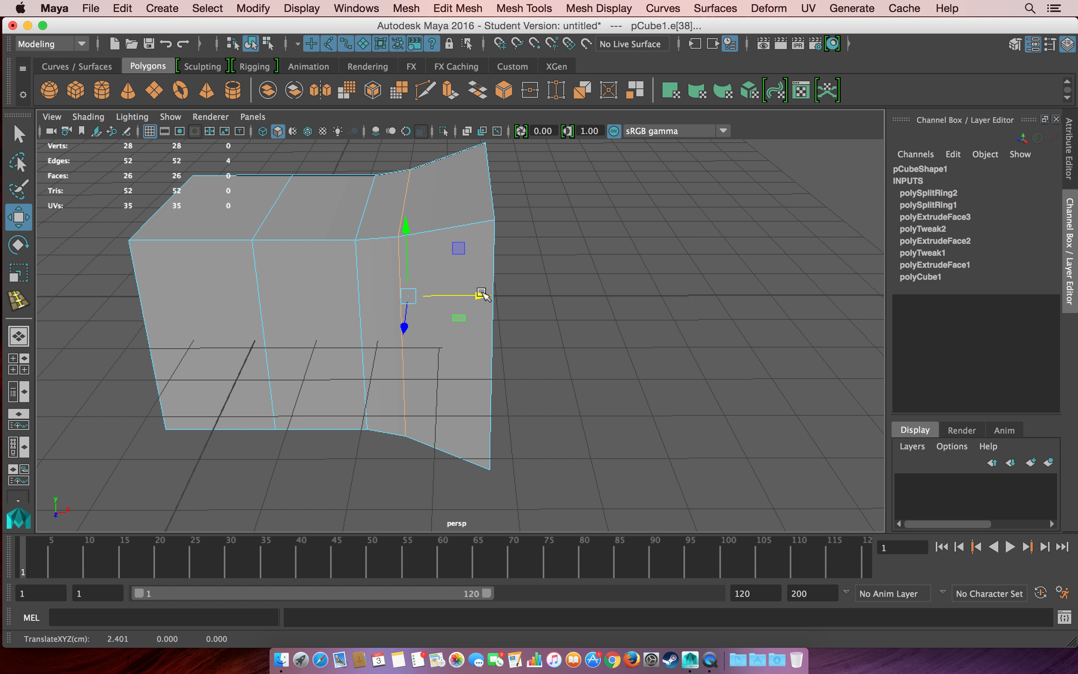
Select the front wall's edge loop, move it right, and scale it down to curve the wall inward.
click(260, 223)
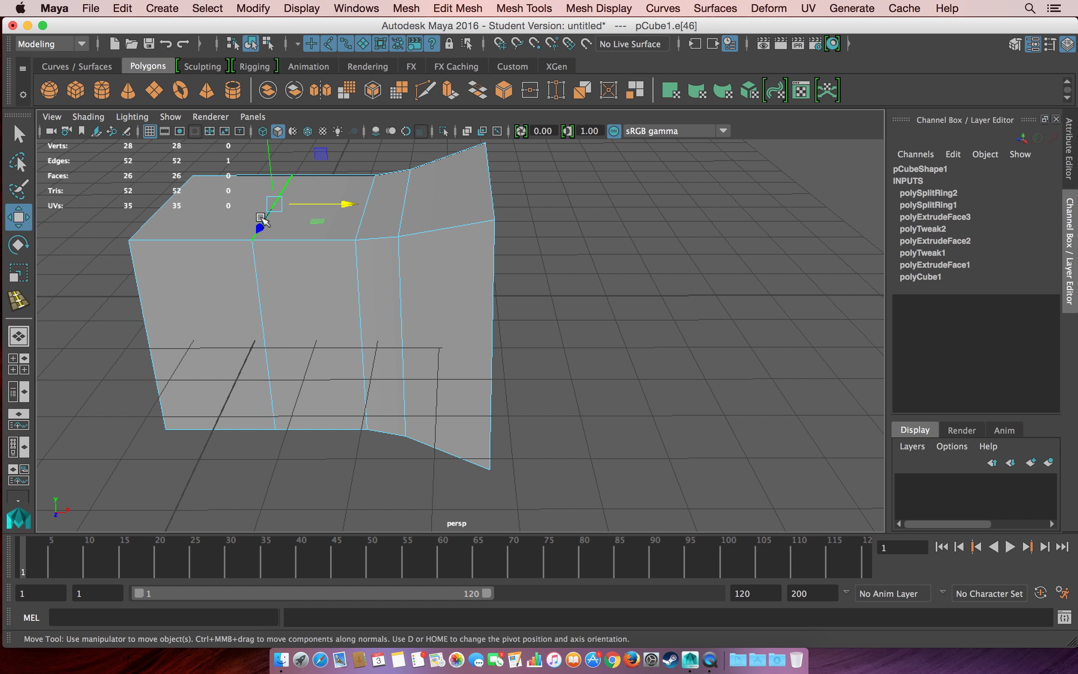
double_click(260, 275)
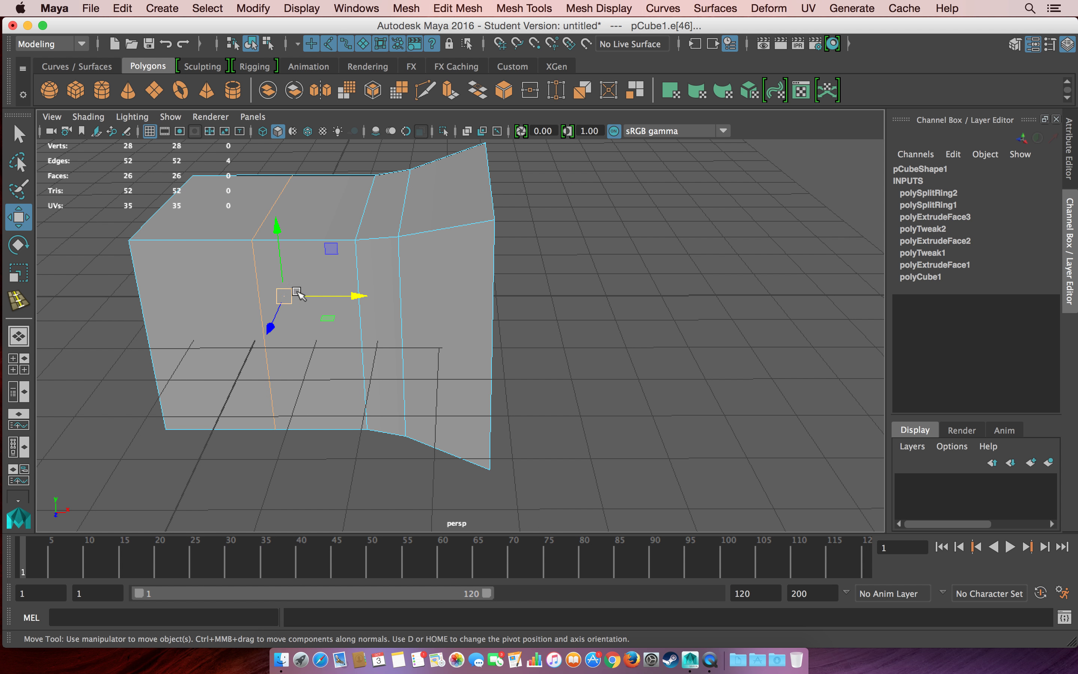
drag(349, 298, 398, 288)
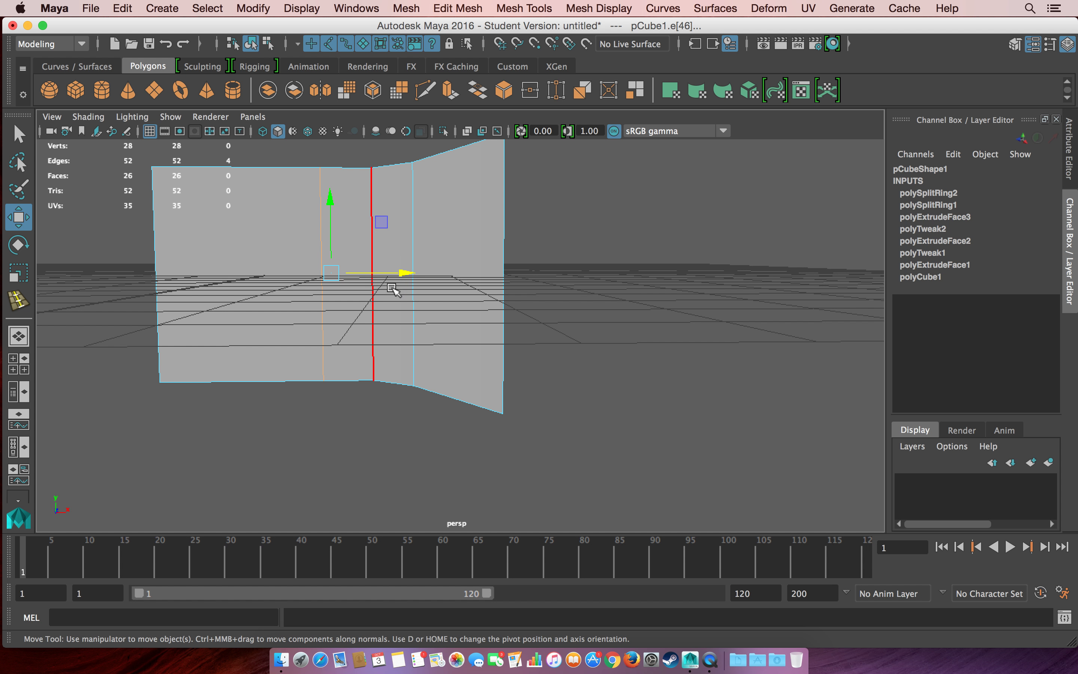
key(r)
drag(334, 272, 330, 266)
alt+drag(414, 289, 633, 289)
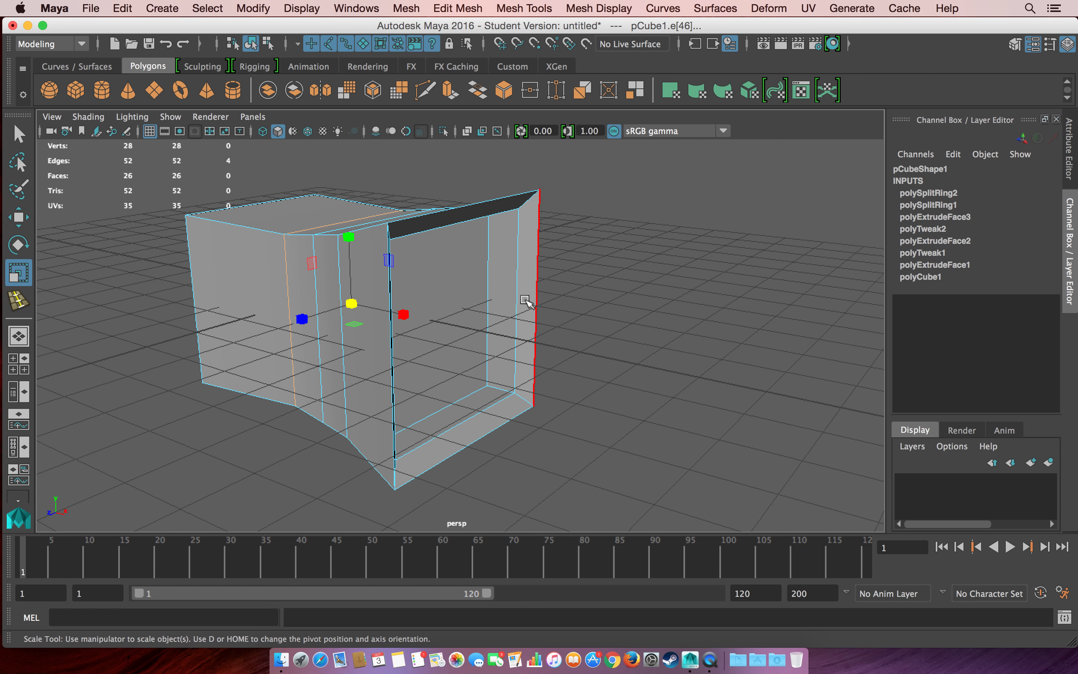
Return pCube1 to Object Mode with nothing selected, then switch to QuickTime Player.
key(q)
right_drag(443, 254, 510, 205)
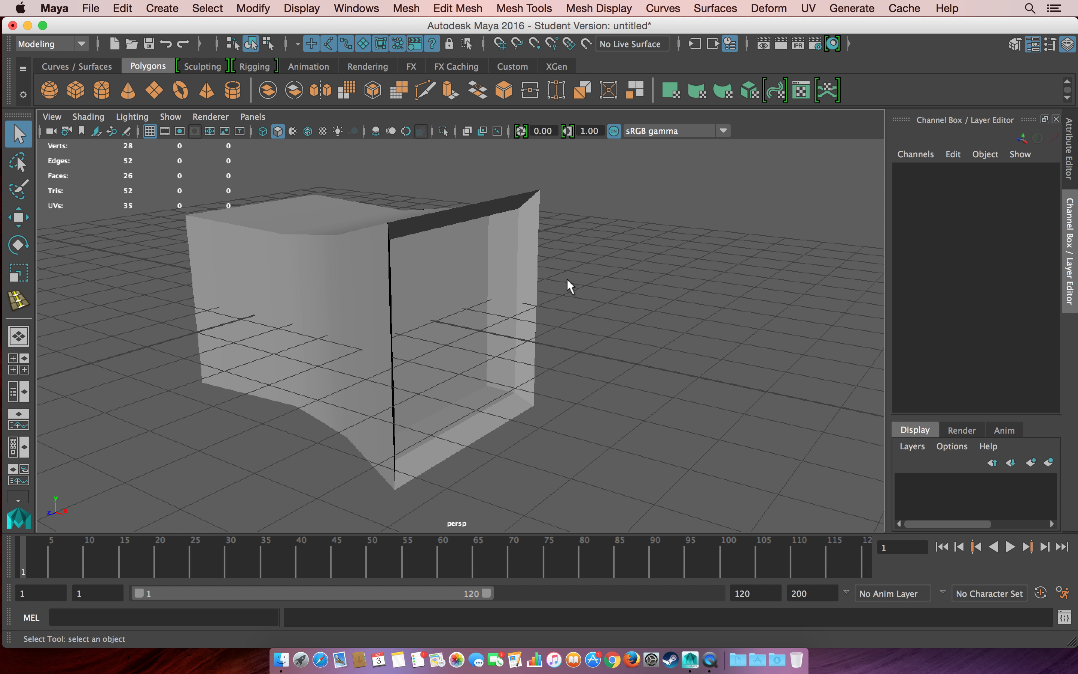
click(710, 660)
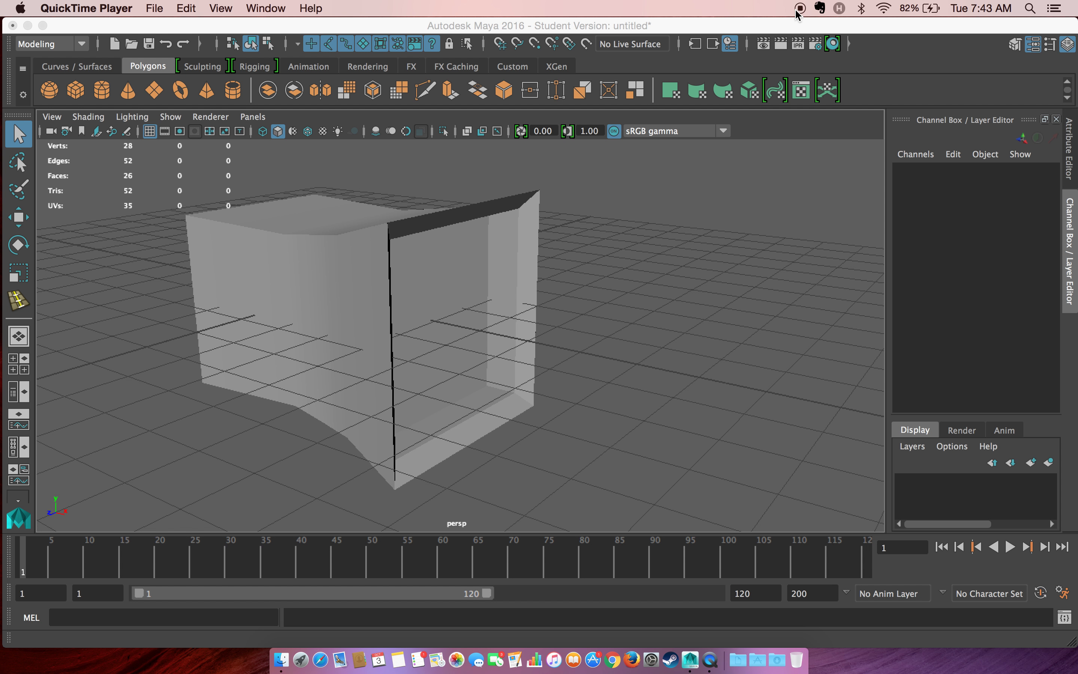